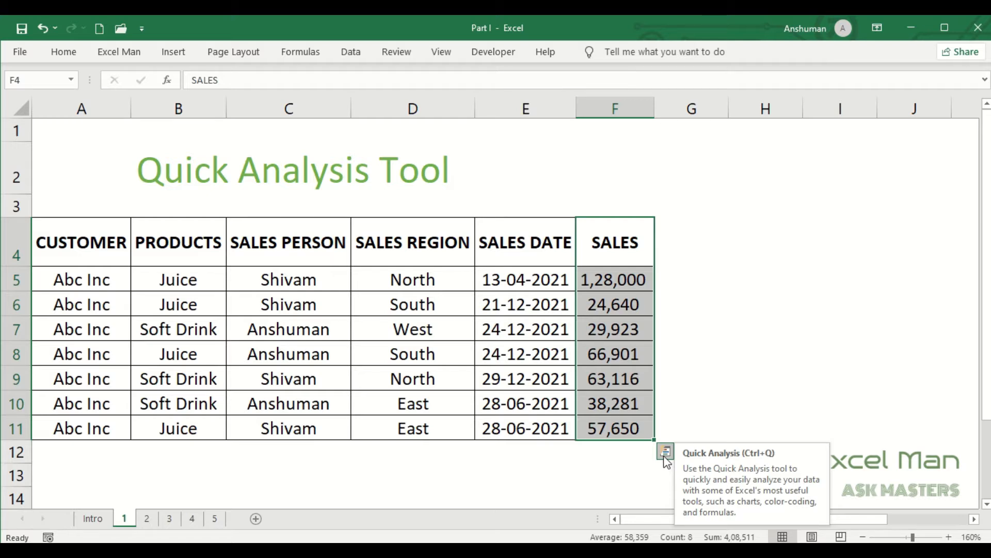
Apply Data Bars conditional formatting to the SALES column range F4:F11 with Quick Analysis
right_click(605, 285)
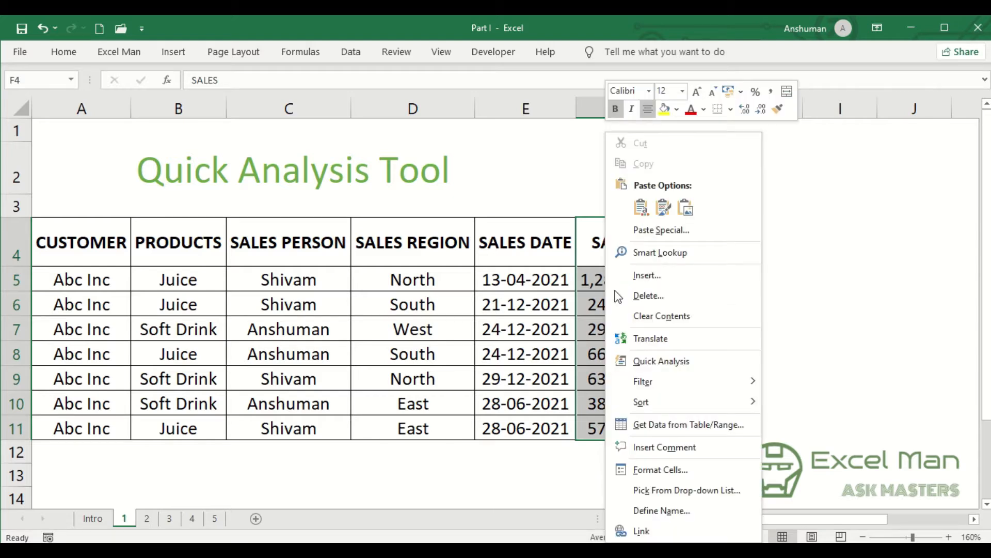
left_click(690, 365)
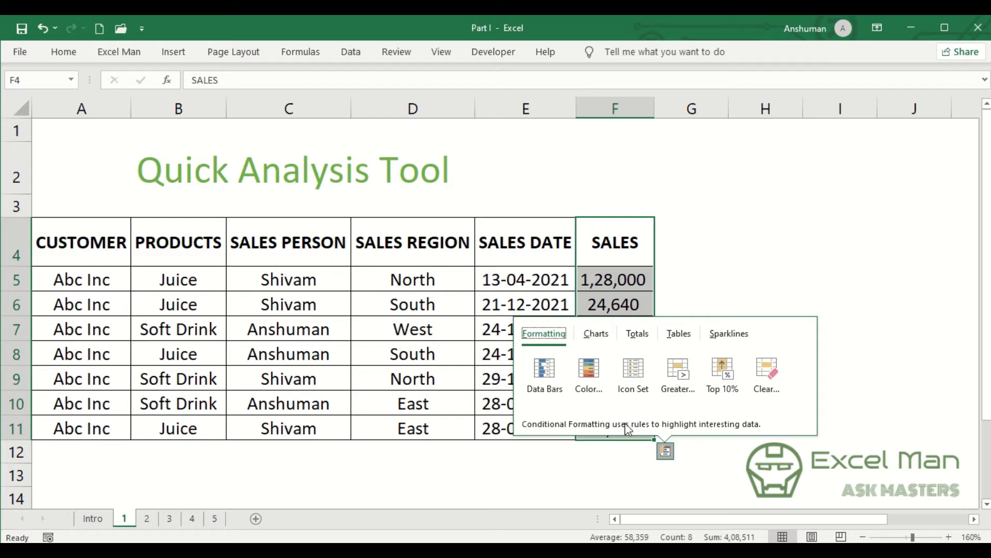
left_click(549, 373)
left_click(687, 417)
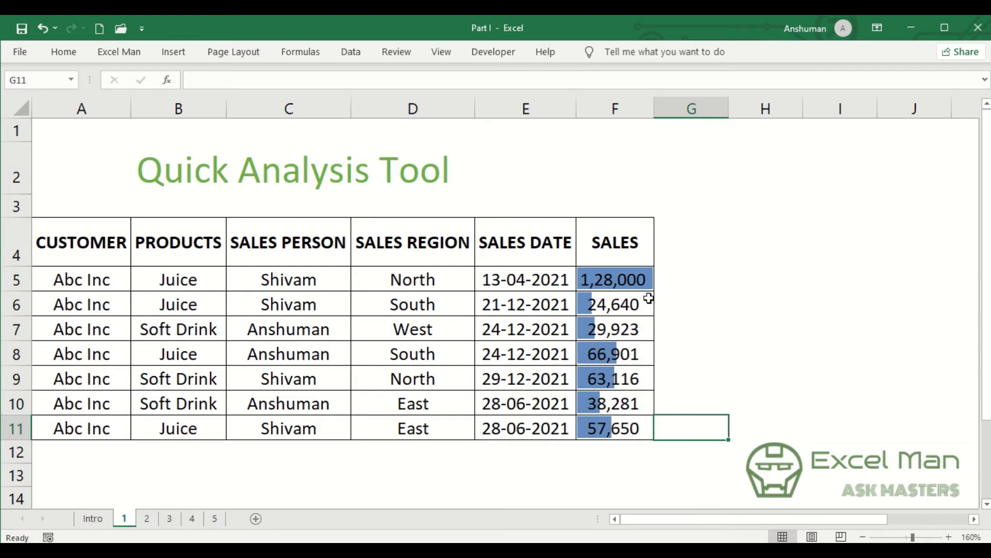
Try adding Line sparklines through Quick Analysis for only the SALES column range F4:F11, and check the cells beside it
left_click_drag(616, 242, 613, 430)
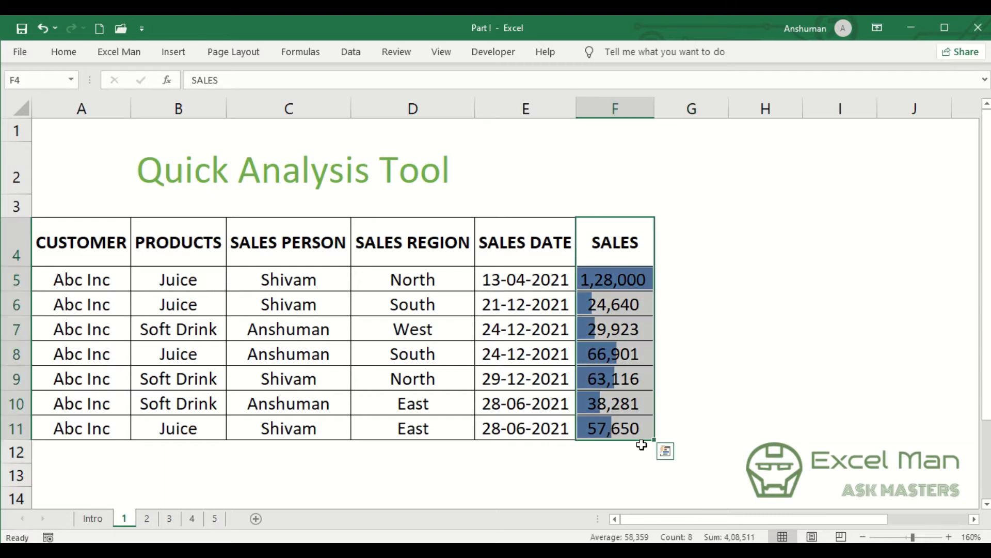
left_click(665, 451)
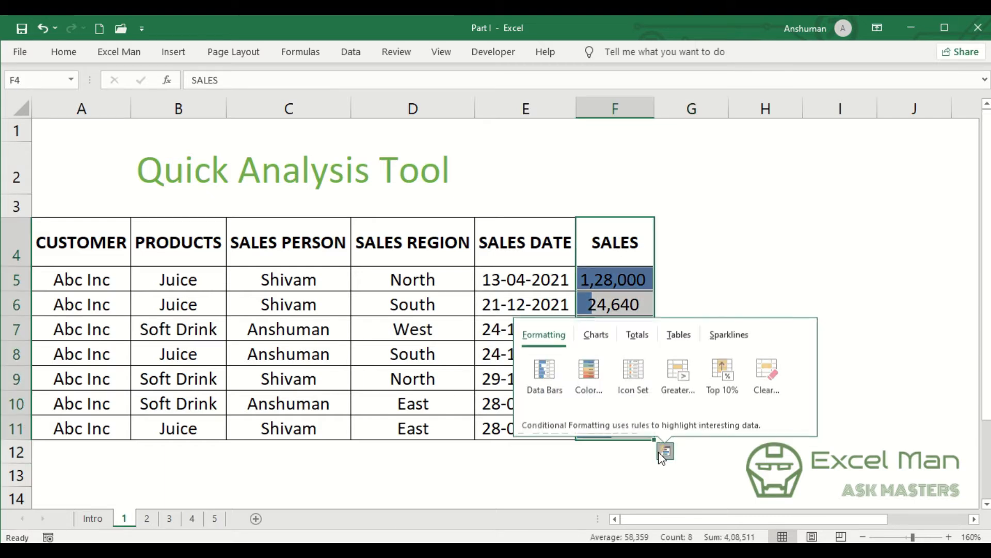
left_click(598, 339)
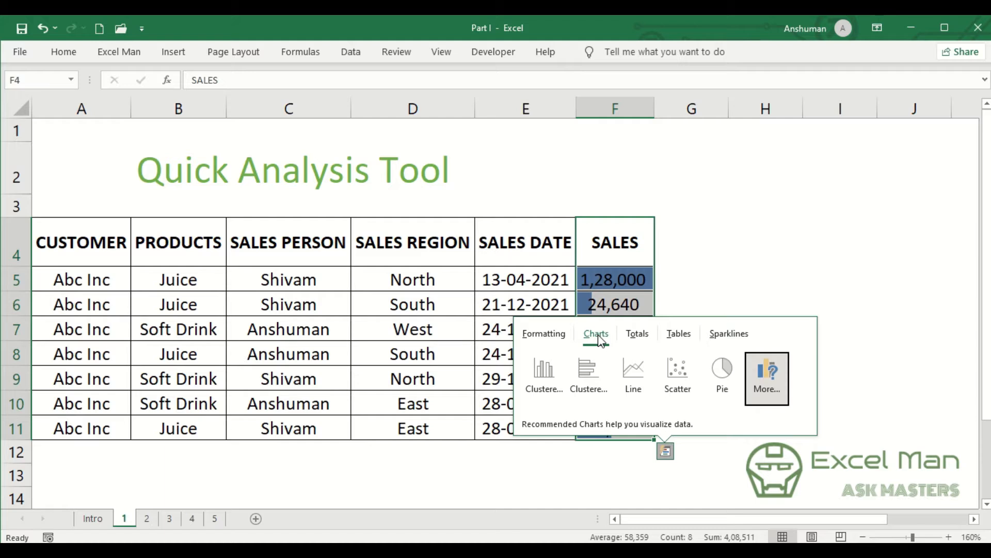
left_click(724, 341)
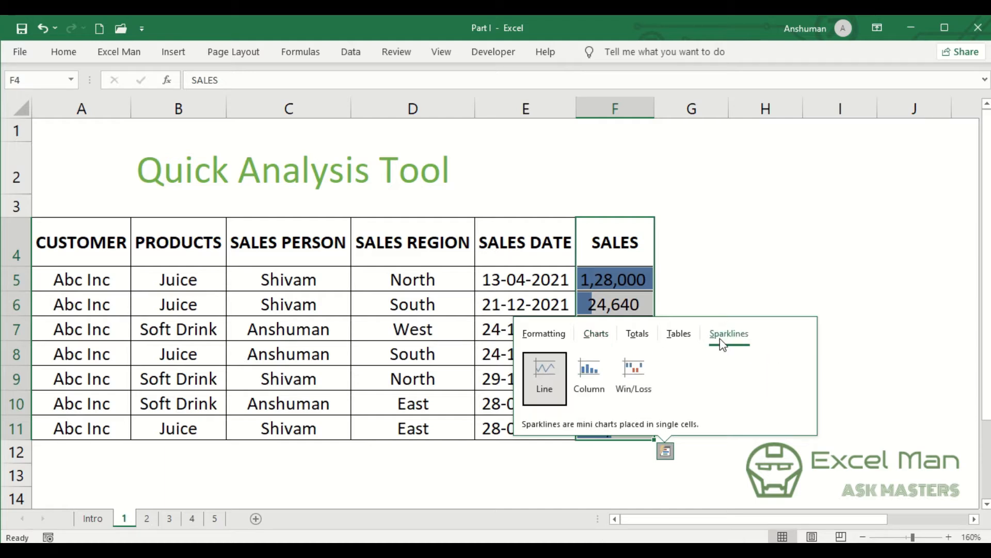
left_click(550, 378)
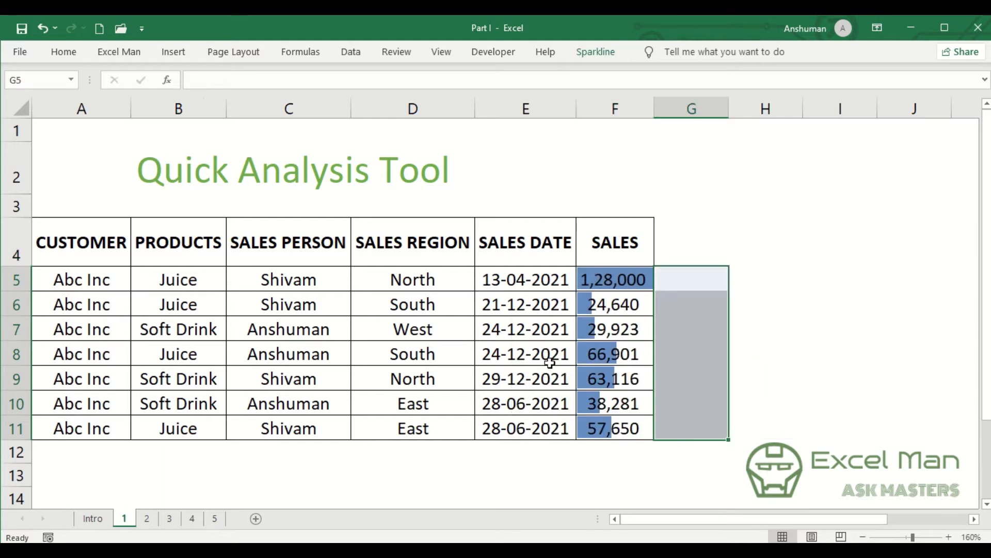
left_click(684, 397)
left_click(597, 372)
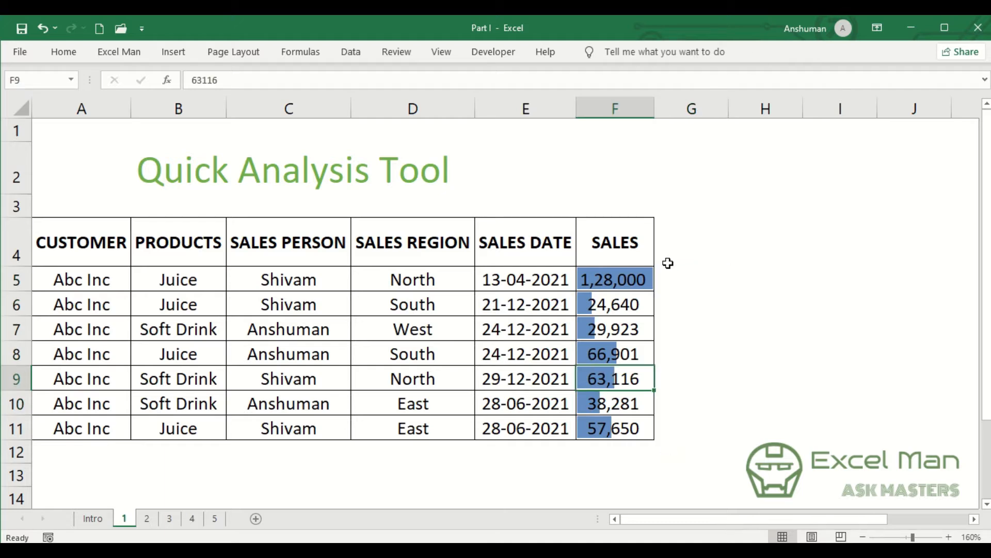
left_click(665, 278)
left_click(684, 312)
left_click(684, 377)
left_click(683, 403)
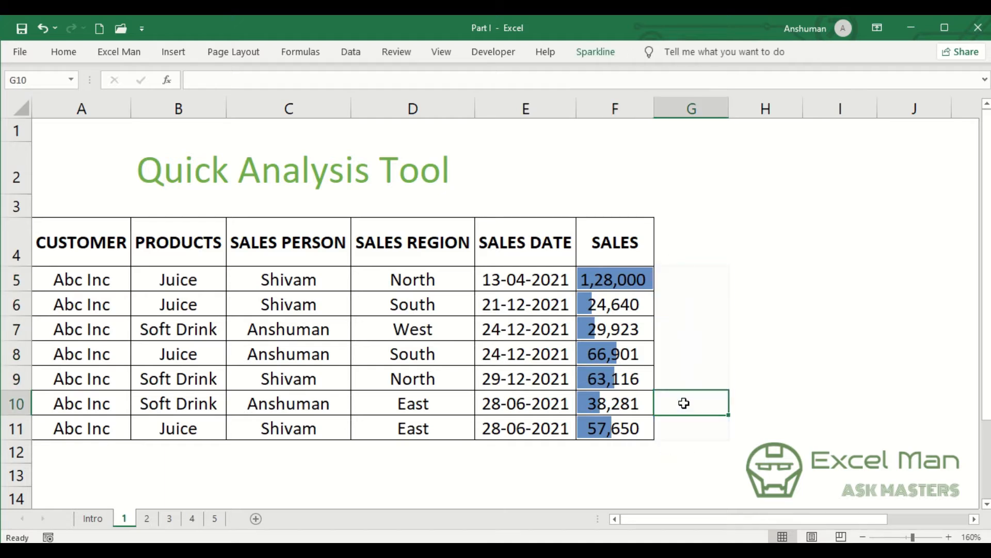
Insert Line sparklines beside each data row with Quick Analysis, using the whole range A4:F11
left_click(102, 242)
left_click_drag(151, 281, 612, 434)
left_click(665, 453)
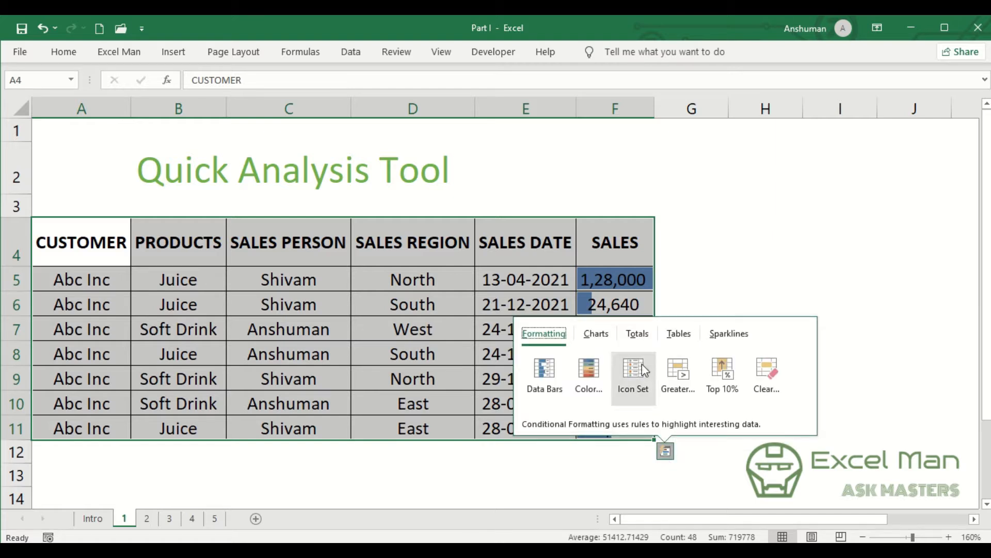
left_click(721, 336)
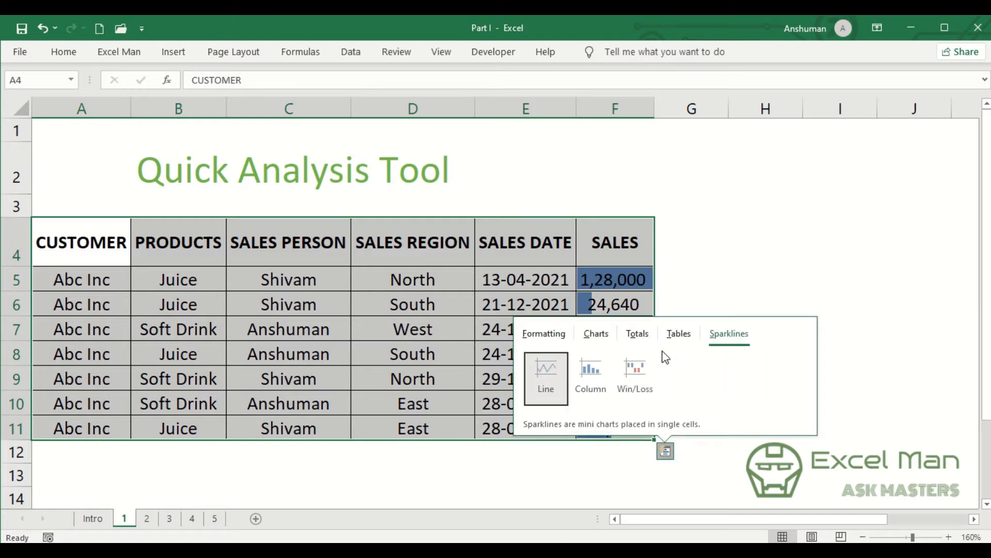
left_click(548, 375)
left_click(818, 319)
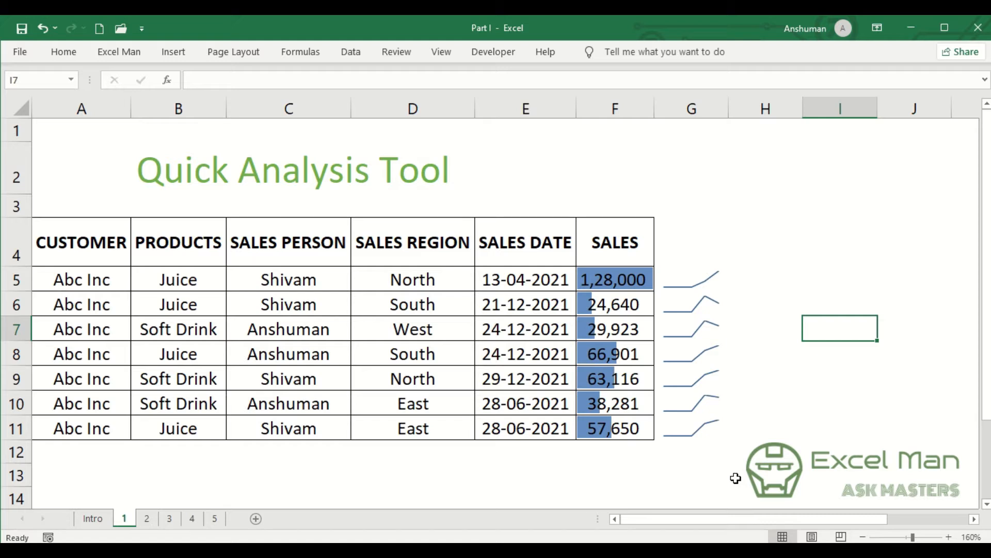
Create the recommended clustered column PivotChart of Sum of SALES by SALES REGION from A4:F11, and move it closer to its pivot table
left_click_drag(77, 244, 611, 434)
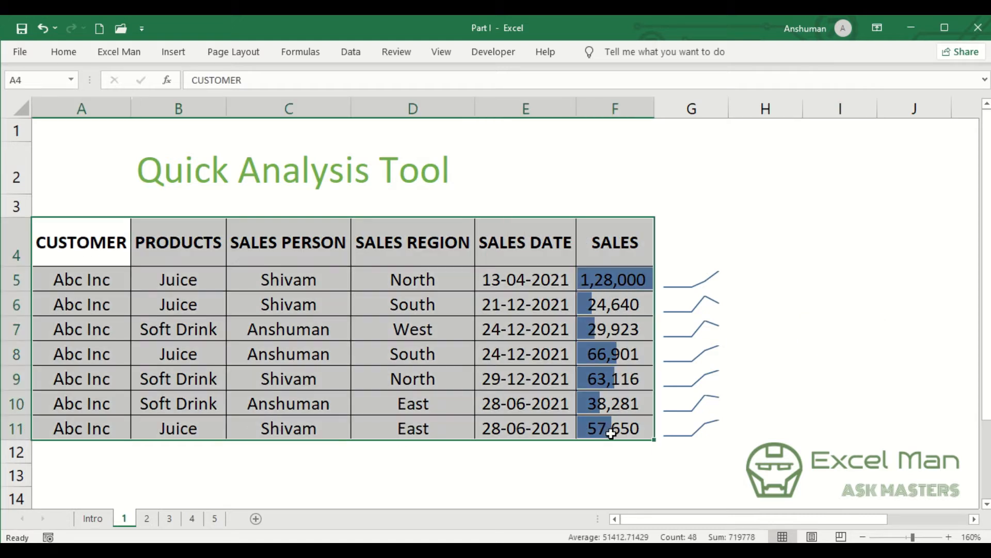
left_click(665, 450)
left_click(602, 342)
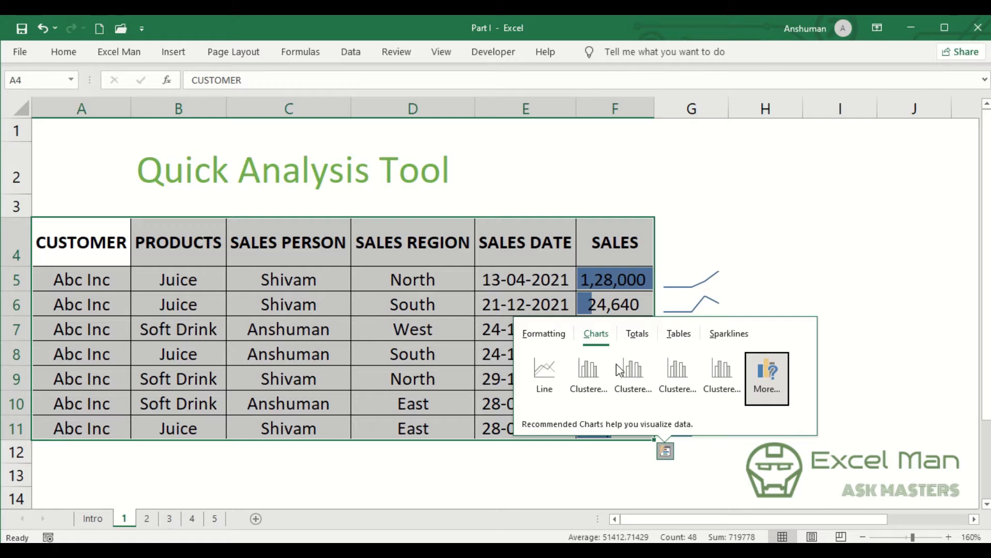
left_click(580, 370)
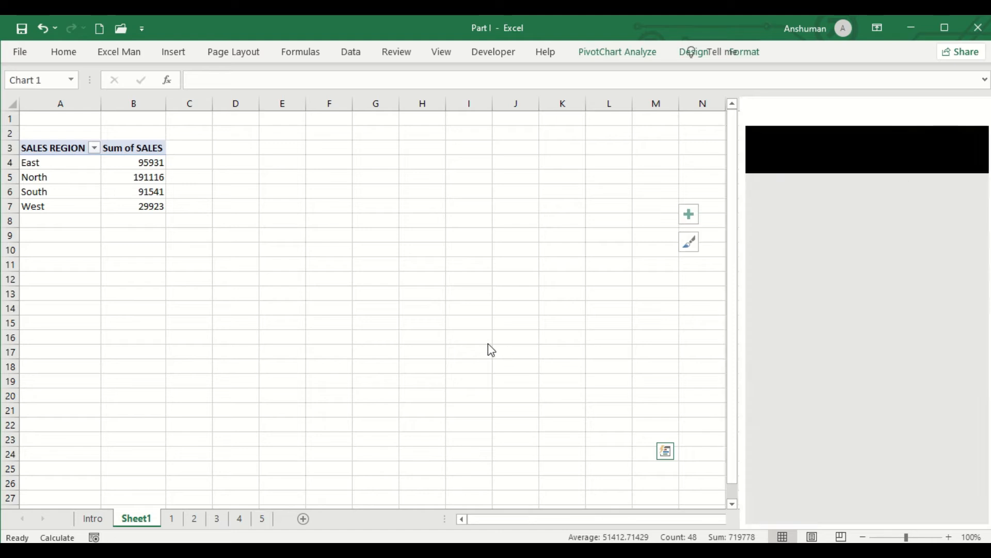
left_click_drag(565, 215, 470, 144)
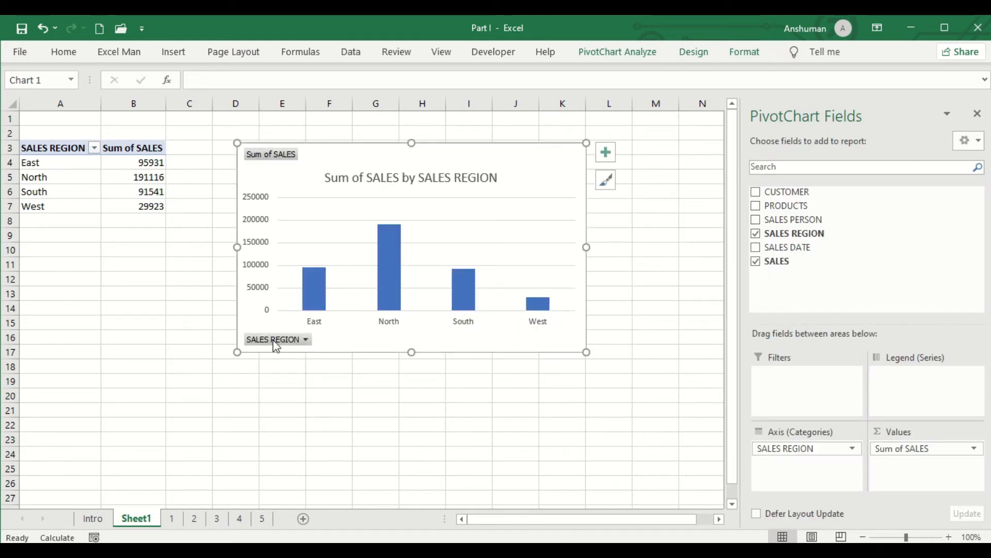
left_click(543, 412)
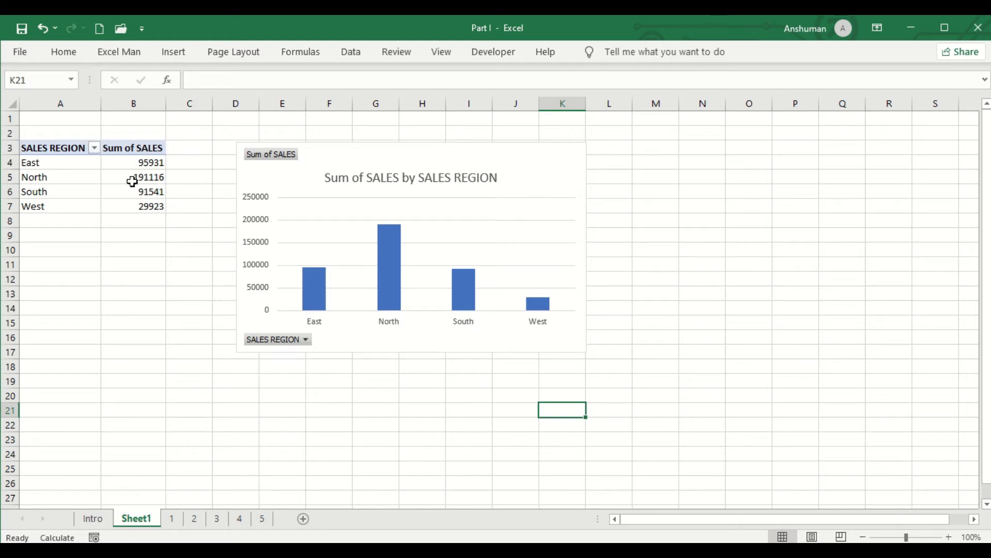
Examine the pivot table's region labels and return to the data on sheet 1
left_click(83, 184)
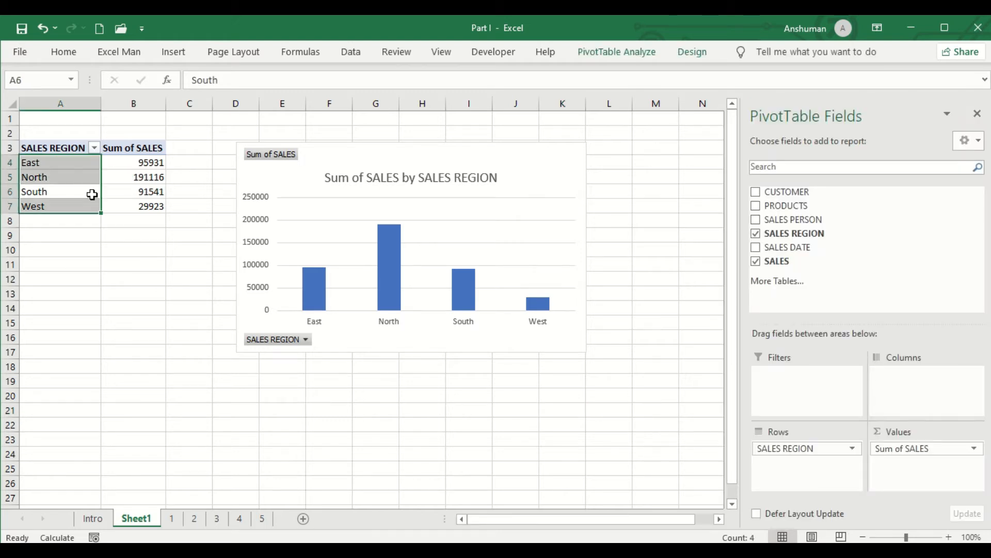
left_click(172, 518)
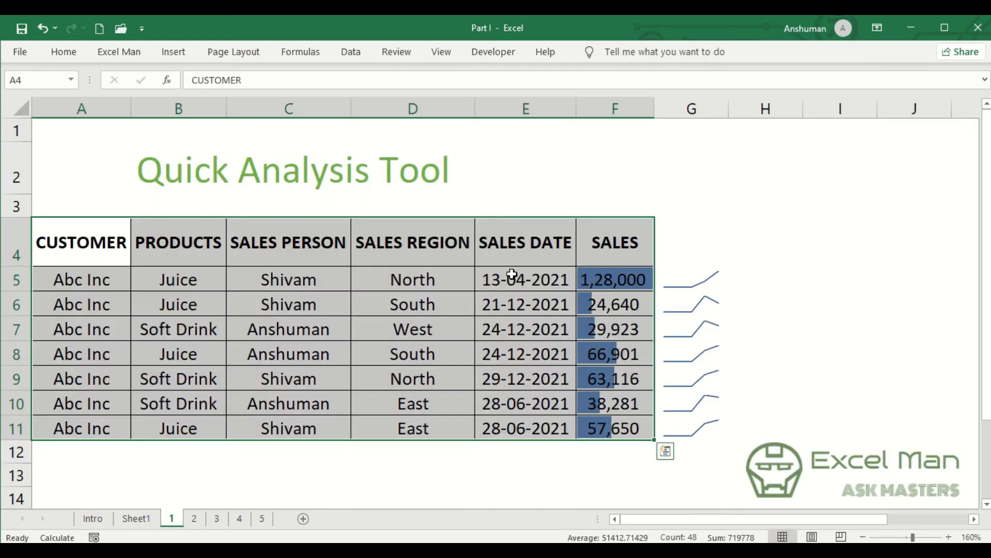
left_click(516, 278)
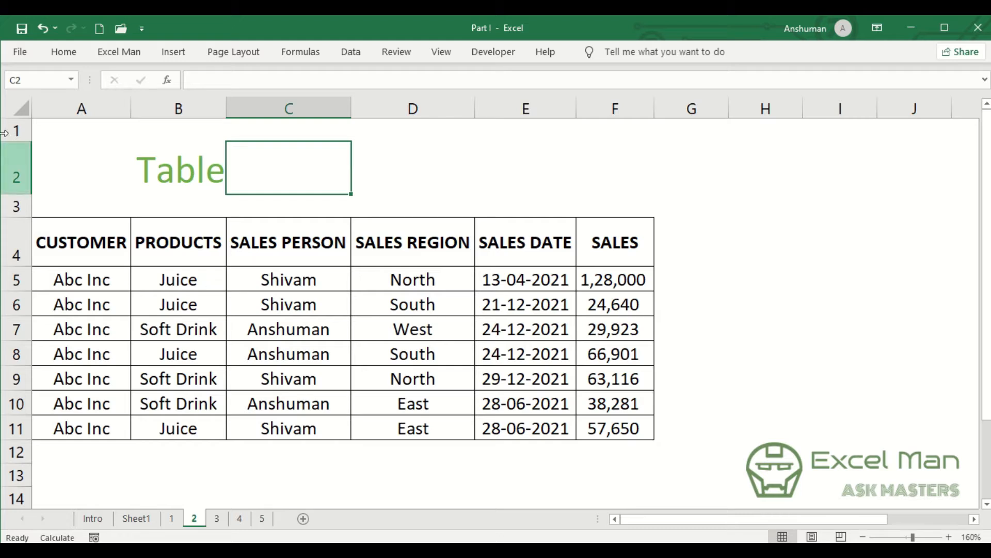
Format the range A4:F11 on sheet 2 as a table with headers in the Orange, Table Style Medium 3 style
left_click_drag(95, 253, 612, 425)
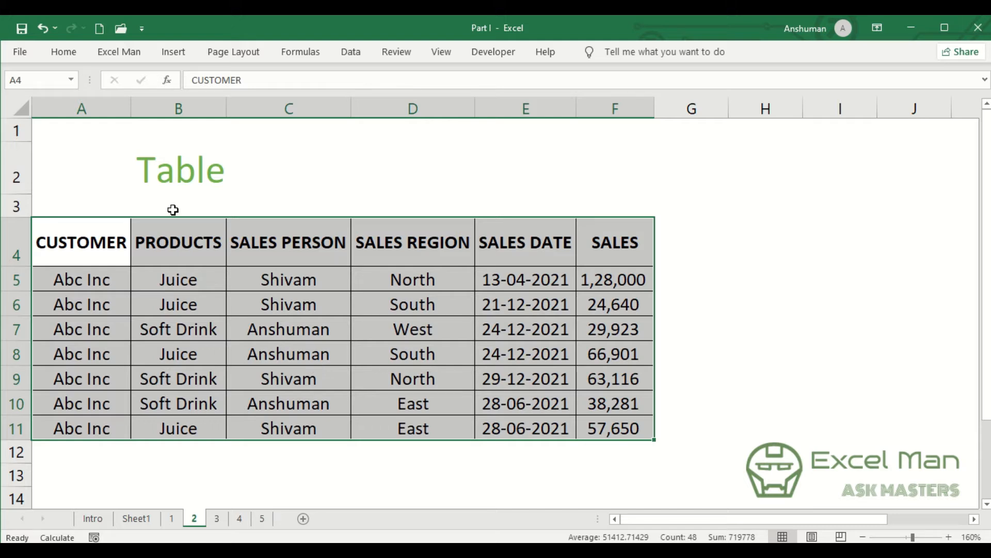
left_click(64, 53)
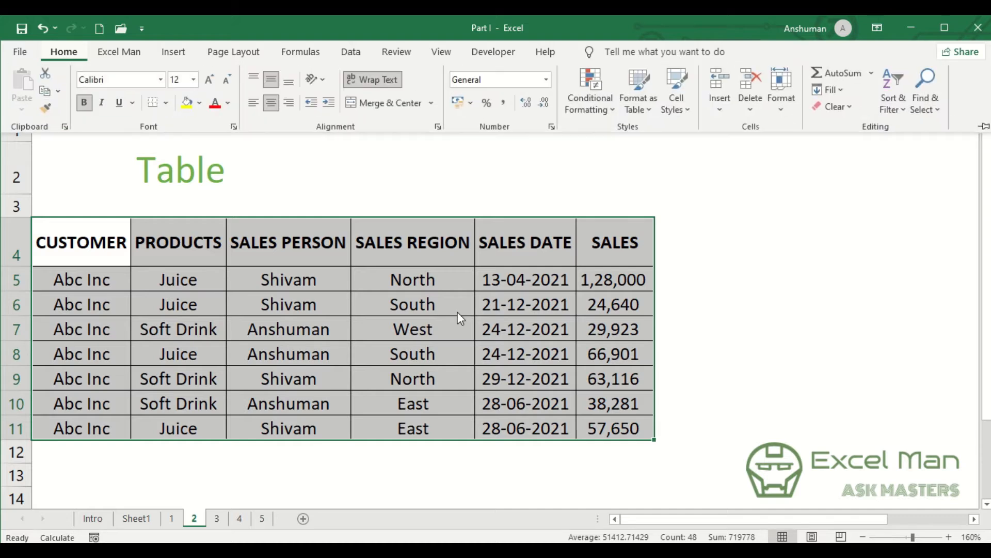
left_click(636, 83)
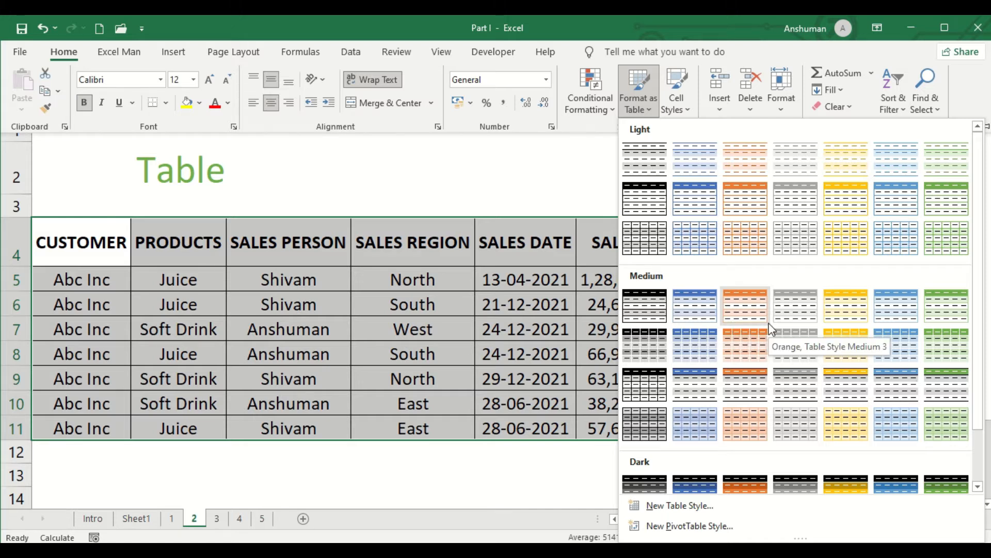
left_click(760, 308)
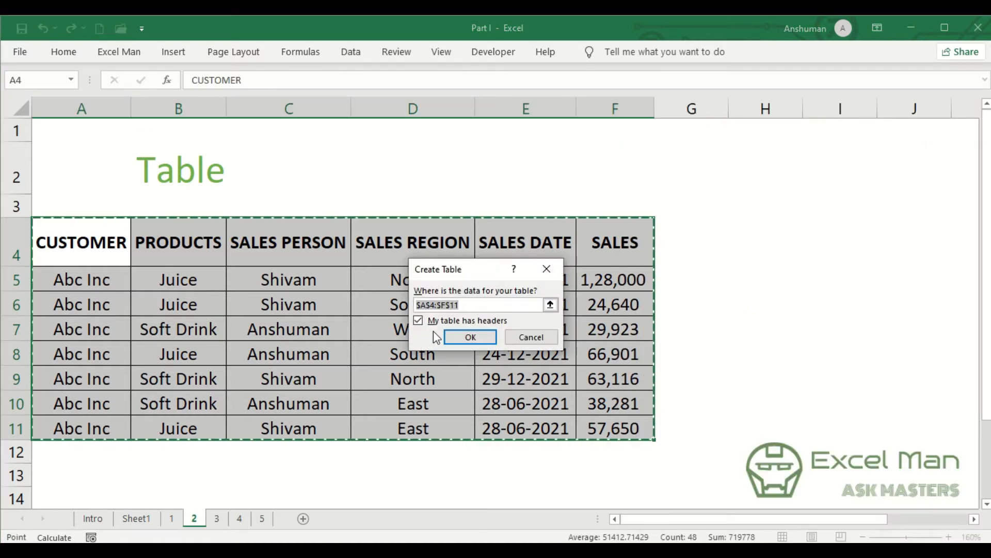
left_click_drag(441, 269, 513, 157)
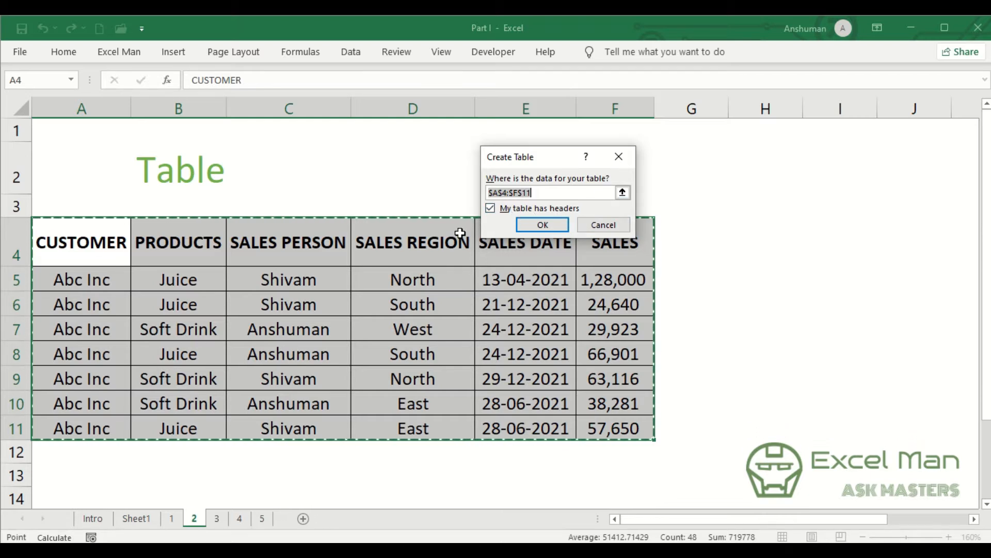
left_click(547, 226)
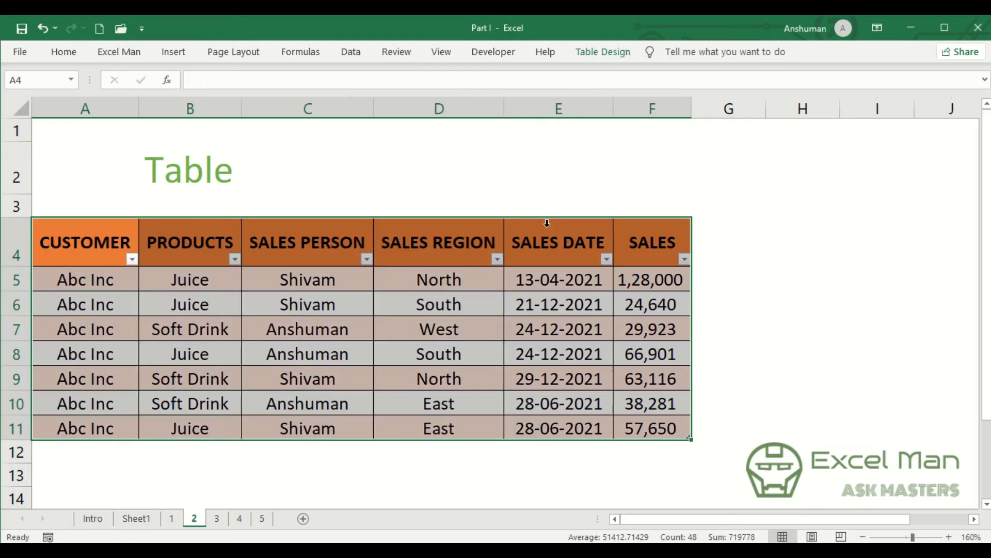
left_click(787, 295)
left_click(544, 260)
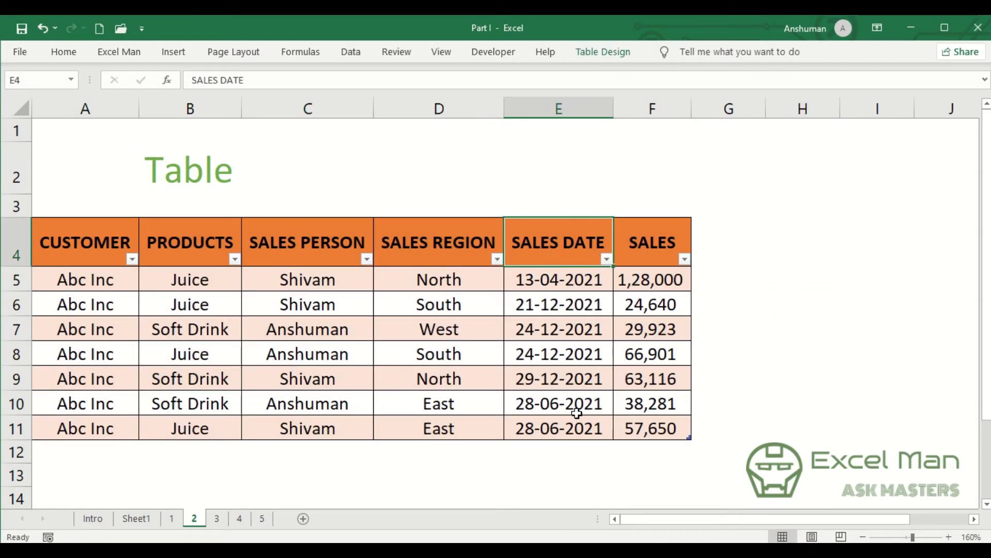
left_click(646, 433)
left_click(381, 248)
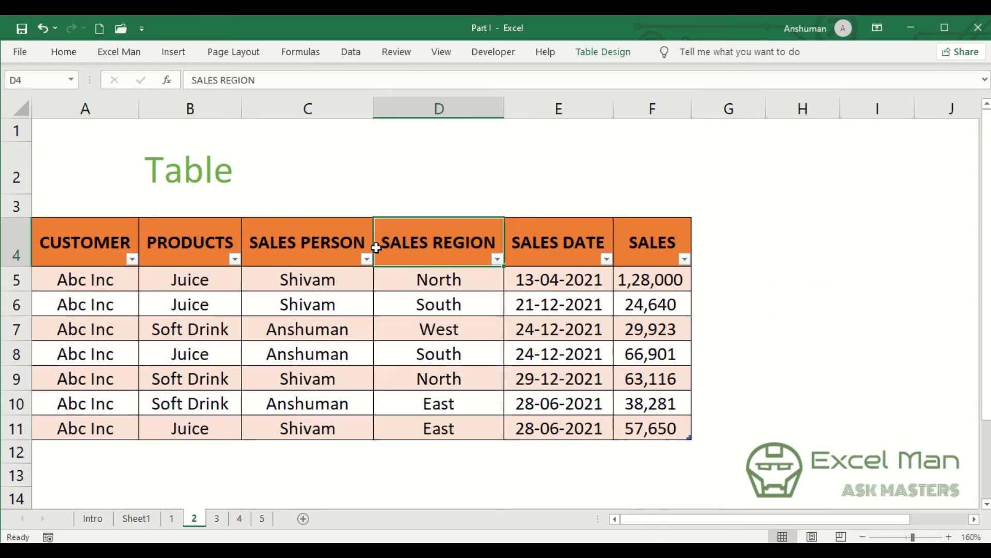
left_click(325, 246)
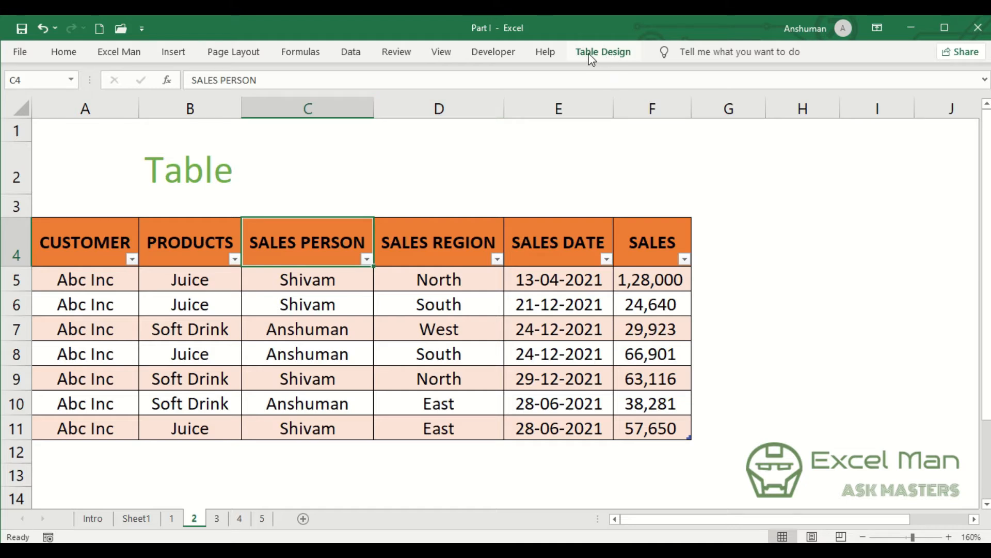
left_click(542, 184)
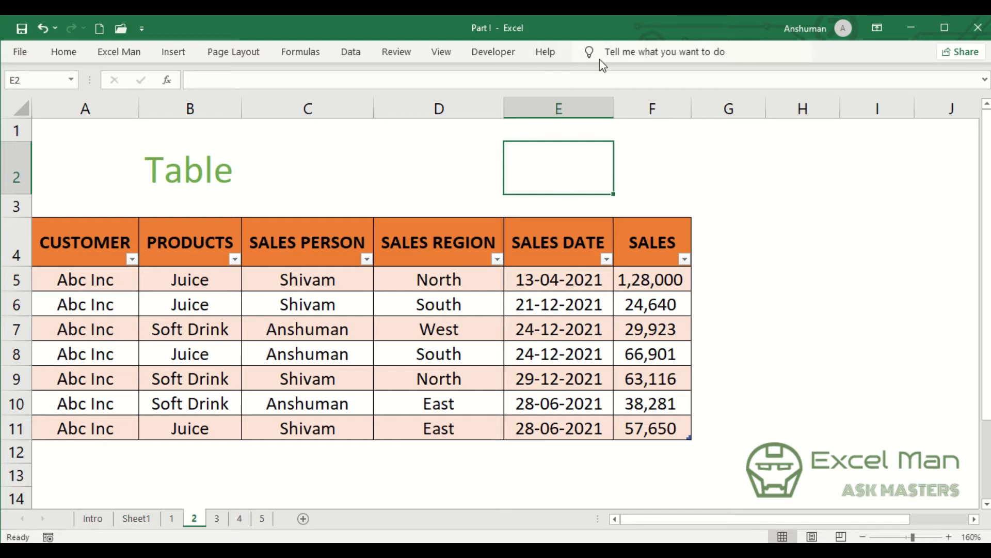
Add a Total Row to the orange table, collapse the ribbon and select the SALES total in F12
left_click(327, 256)
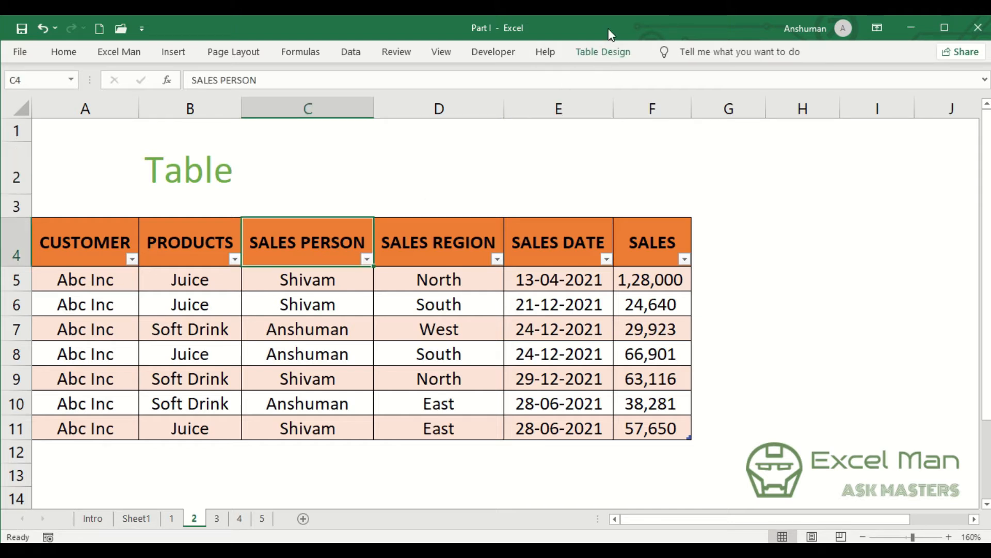
left_click(599, 58)
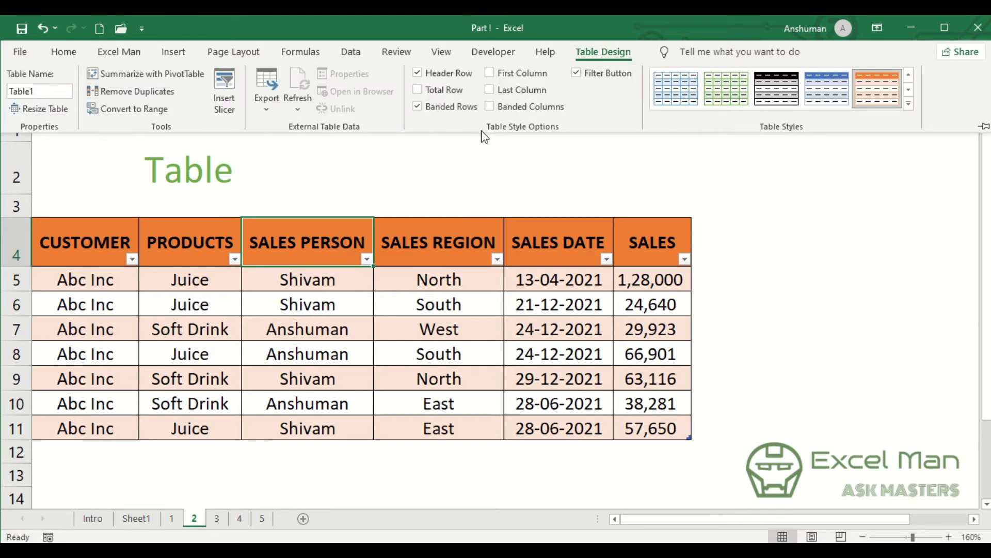
left_click(417, 90)
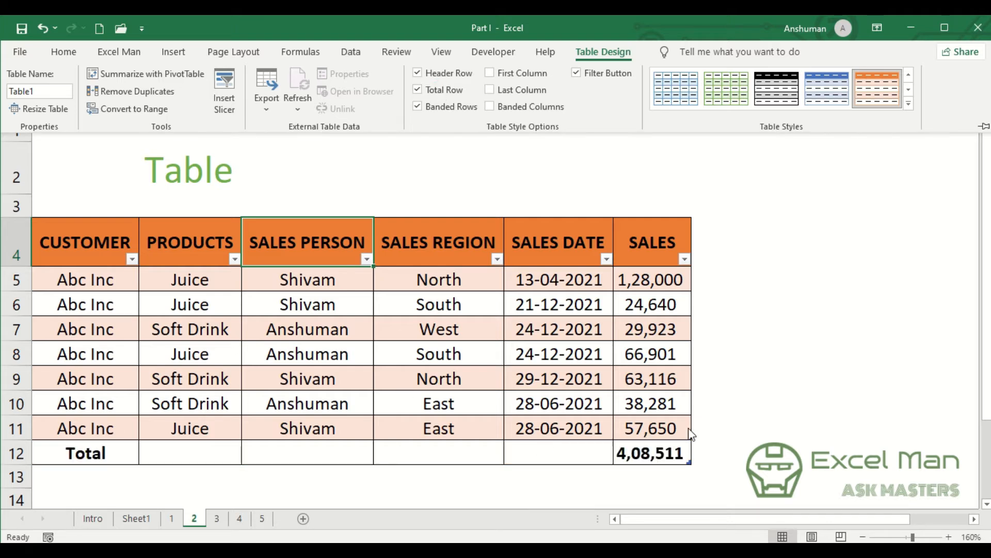
key("ctrl+F1")
left_click(672, 454)
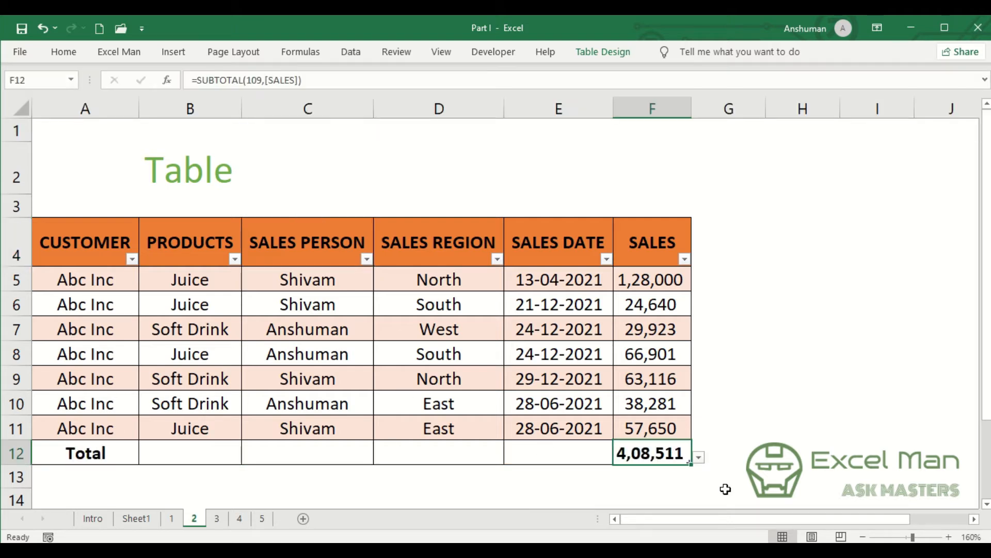
Try Average, Max and Min as the SALES total in F12, and set the function back to Sum
left_click(699, 457)
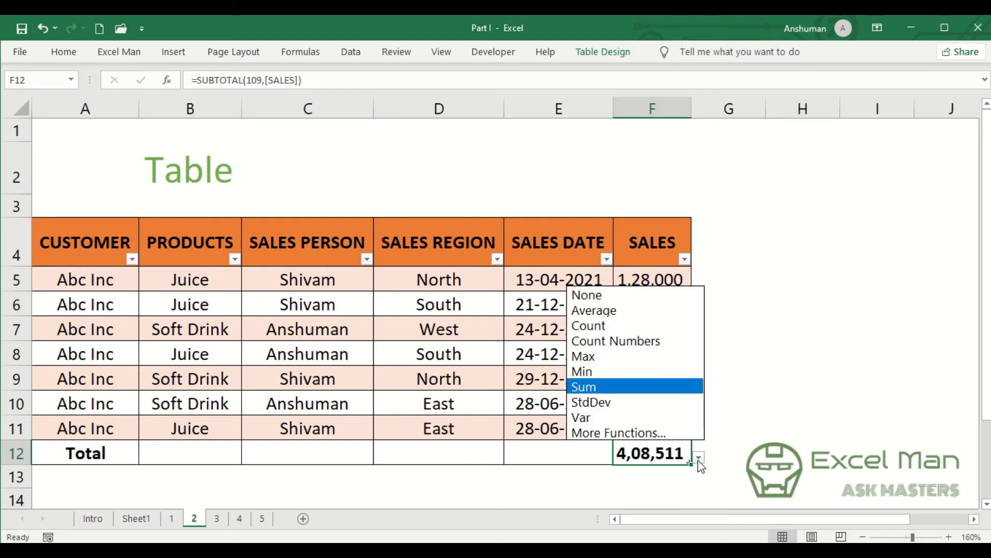
left_click(633, 321)
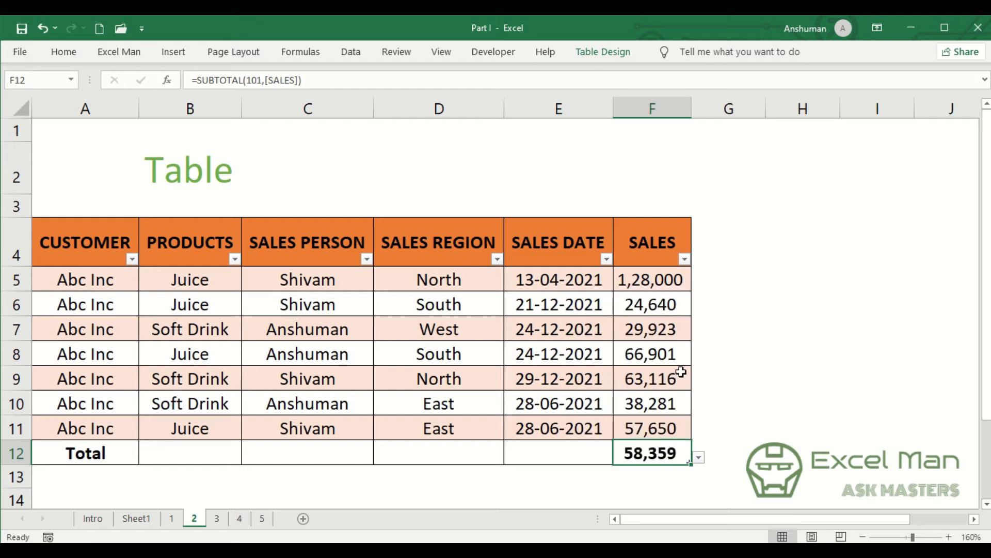
left_click(698, 458)
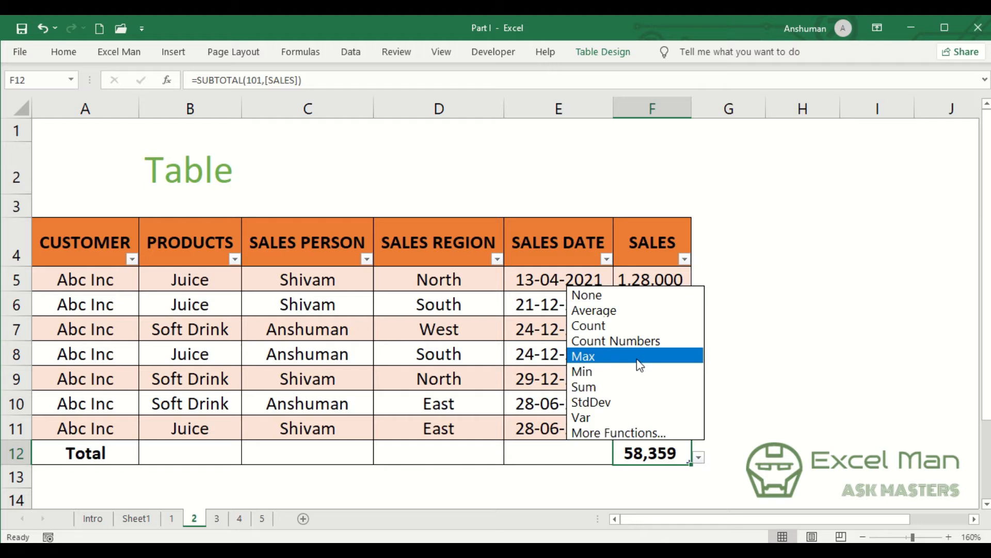
left_click(638, 360)
left_click(698, 457)
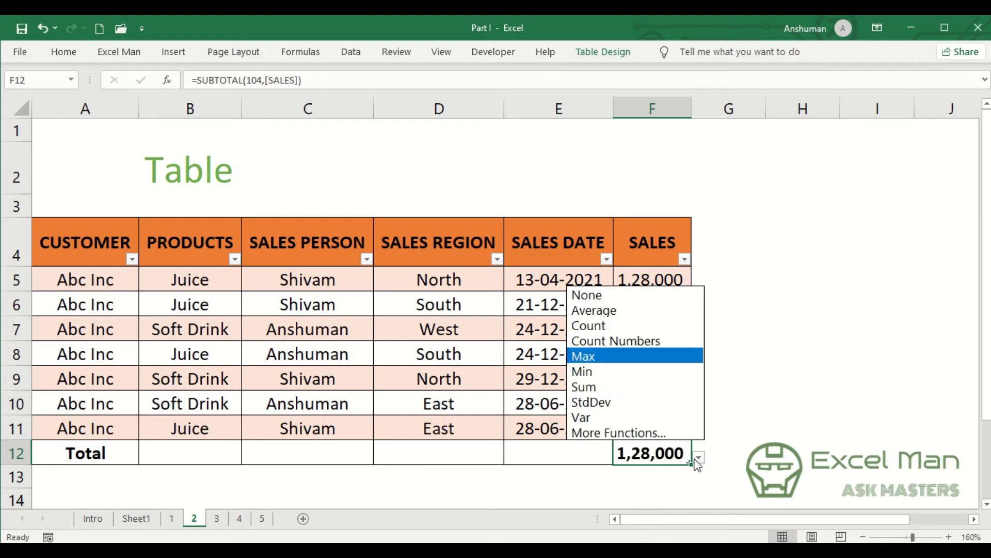
left_click(662, 372)
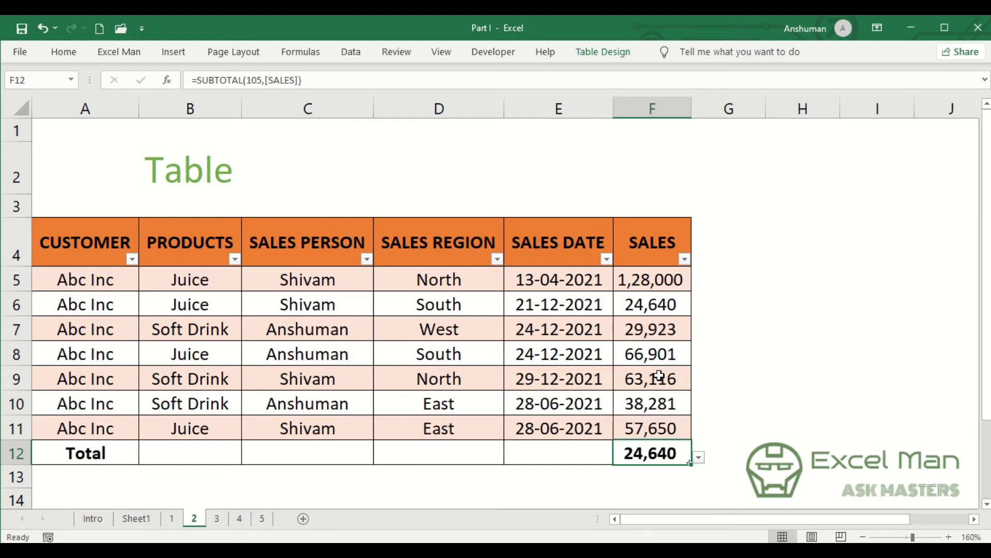
left_click(698, 458)
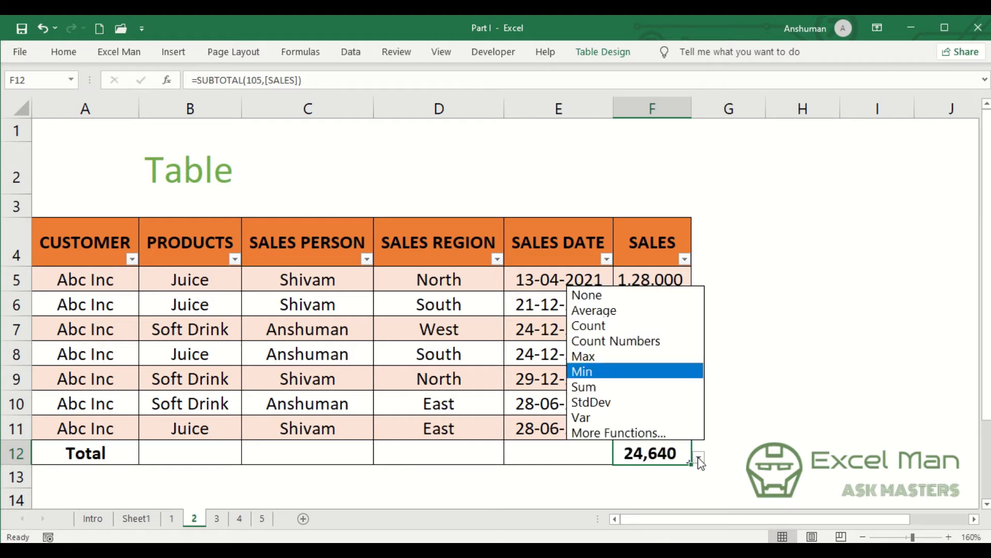
left_click(636, 385)
left_click(759, 374)
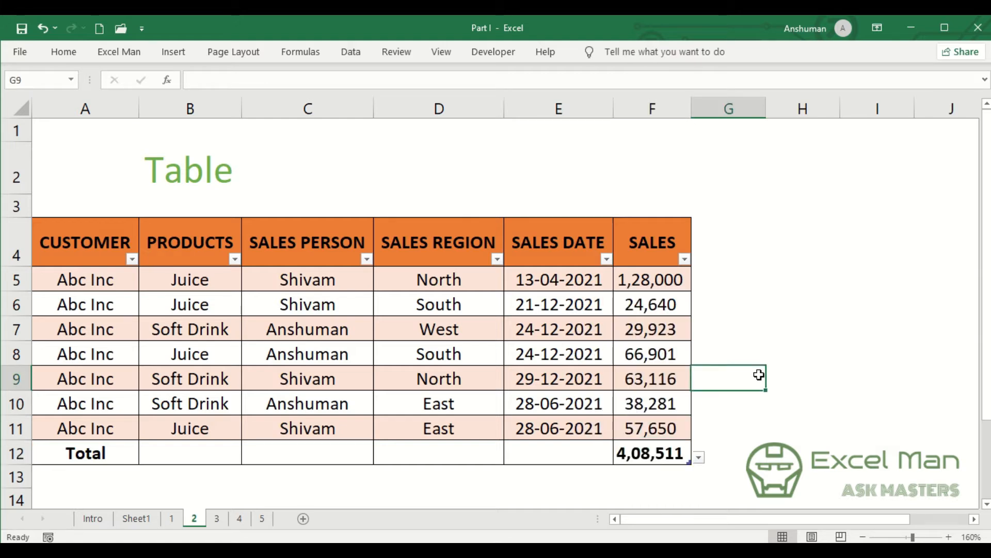
left_click(792, 305)
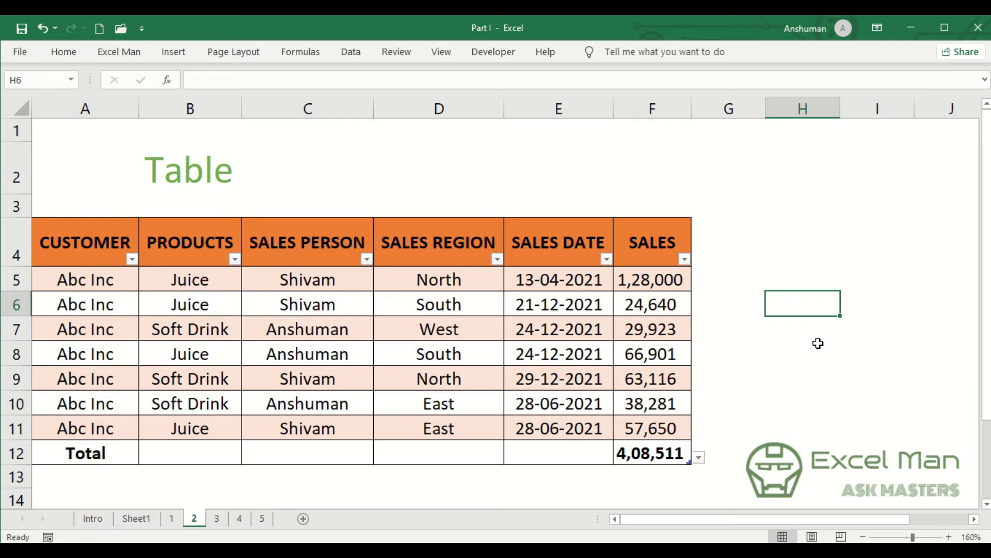
Check the orange table's name in its design properties
left_click(81, 245)
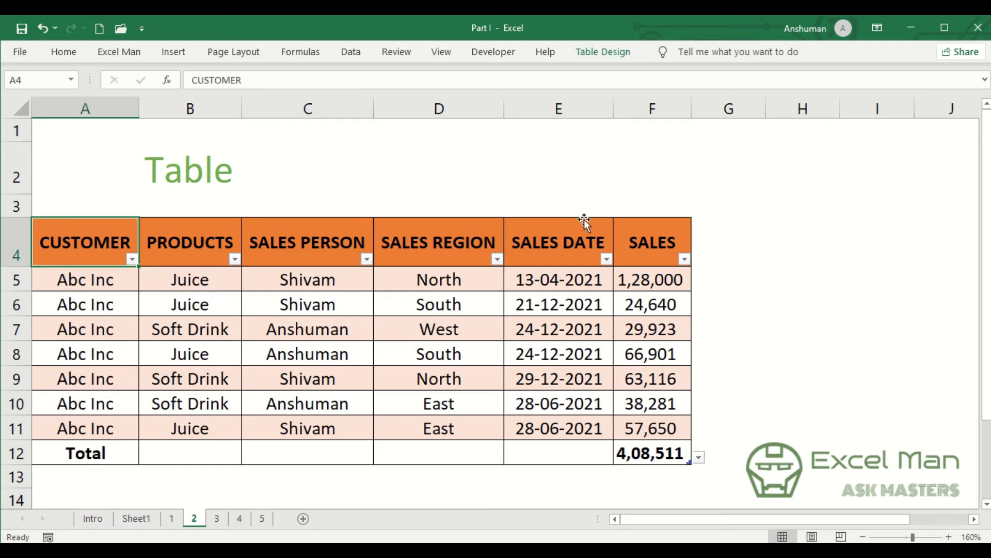
left_click(620, 47)
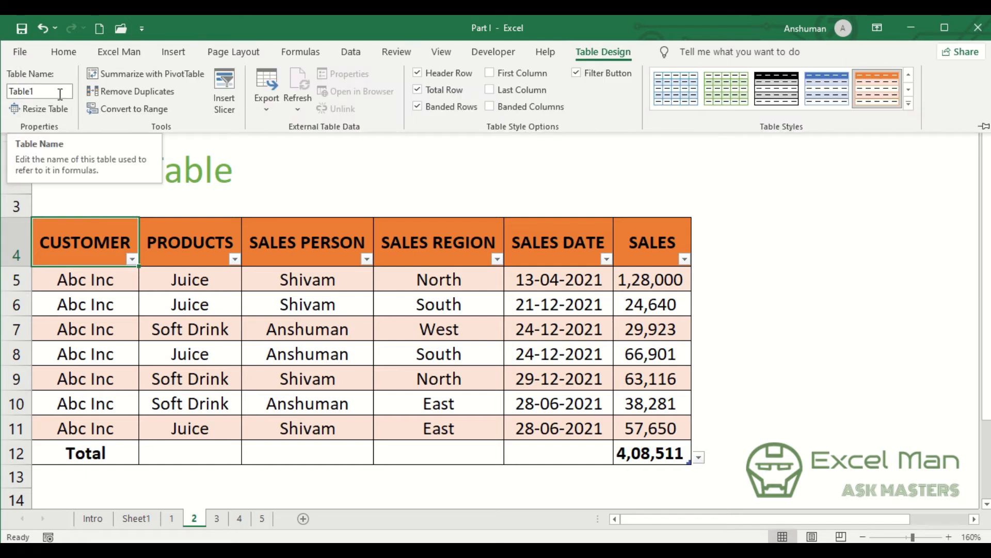
left_click(806, 306)
Enter the formula =SUM(Table1[SALES]) in H6 to total the table's SALES column
left_click(805, 307)
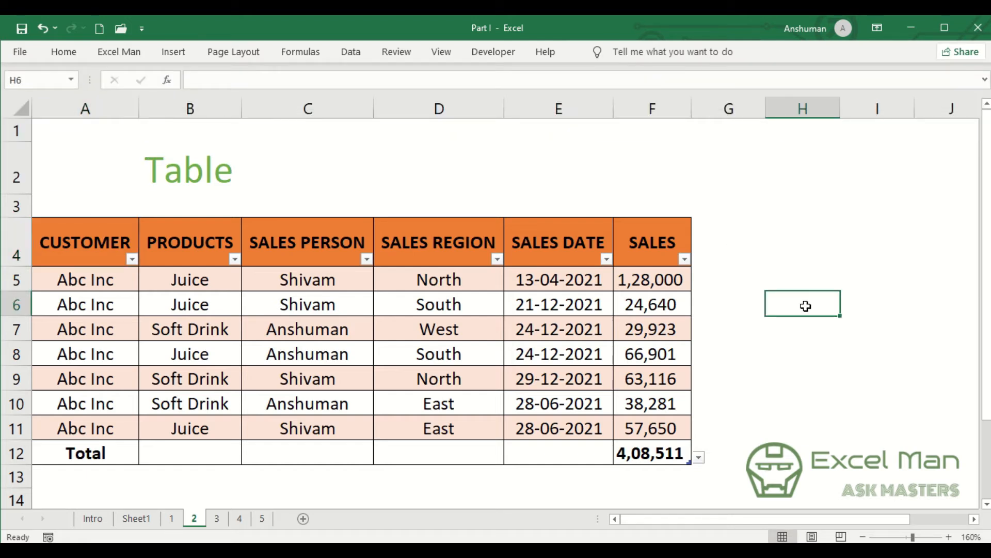
type("=")
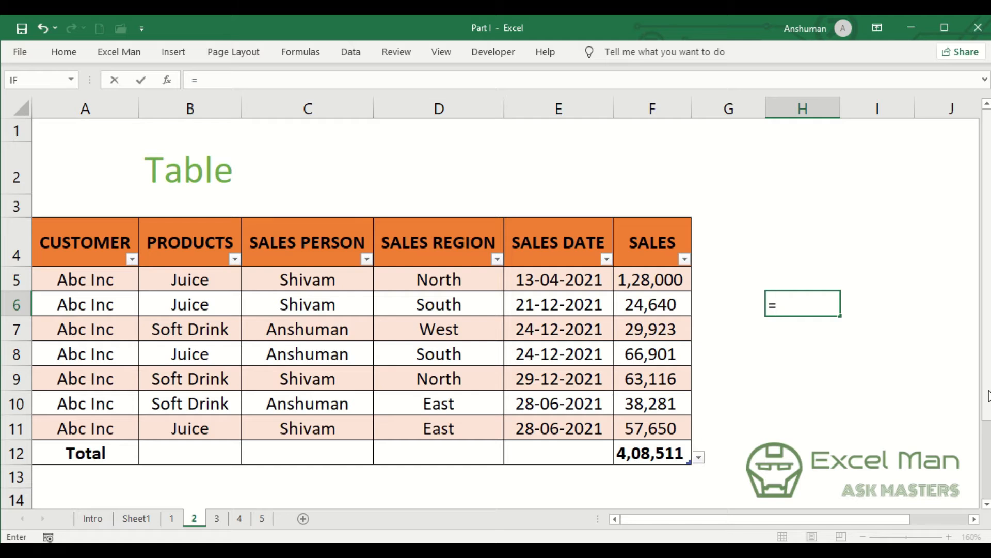
type("Sum")
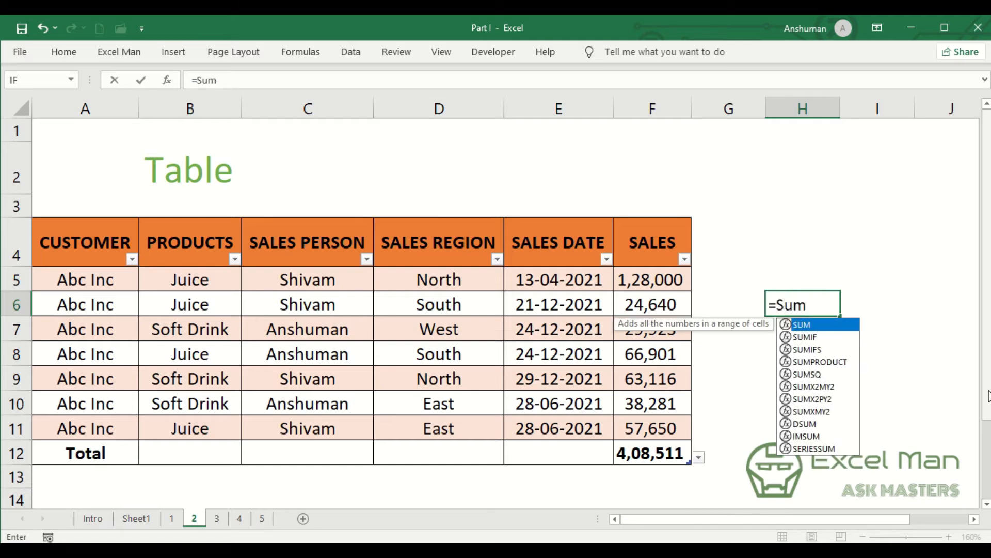
key("Tab")
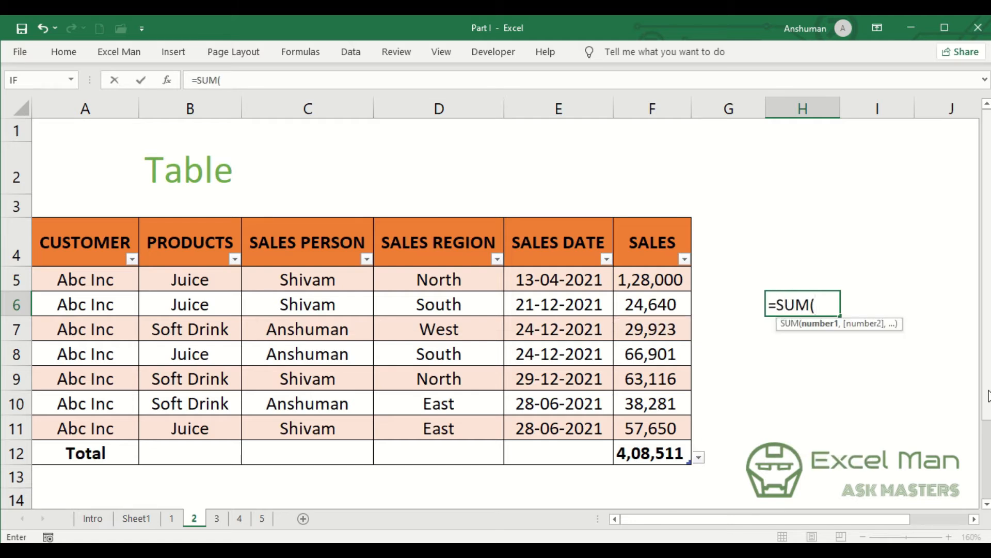
type("Tab")
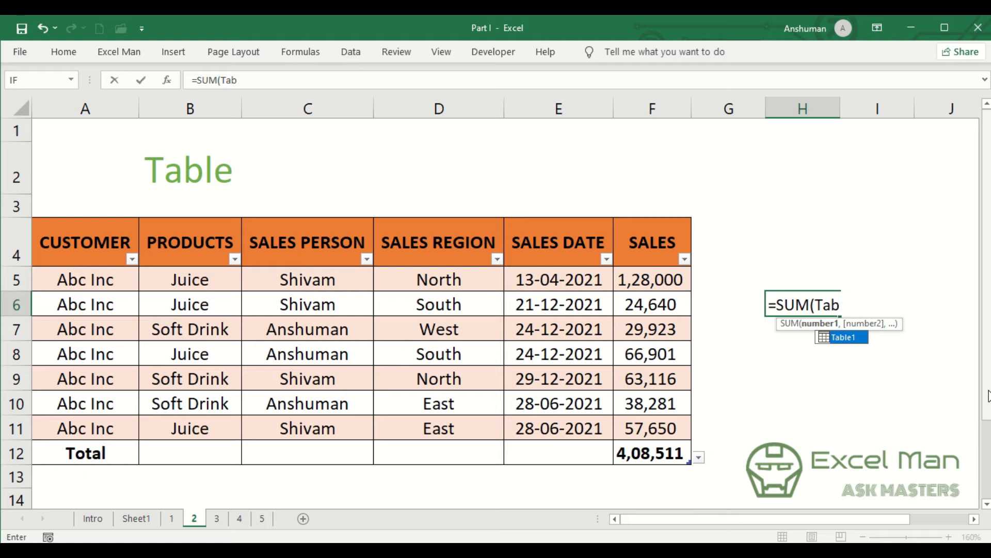
key("Tab")
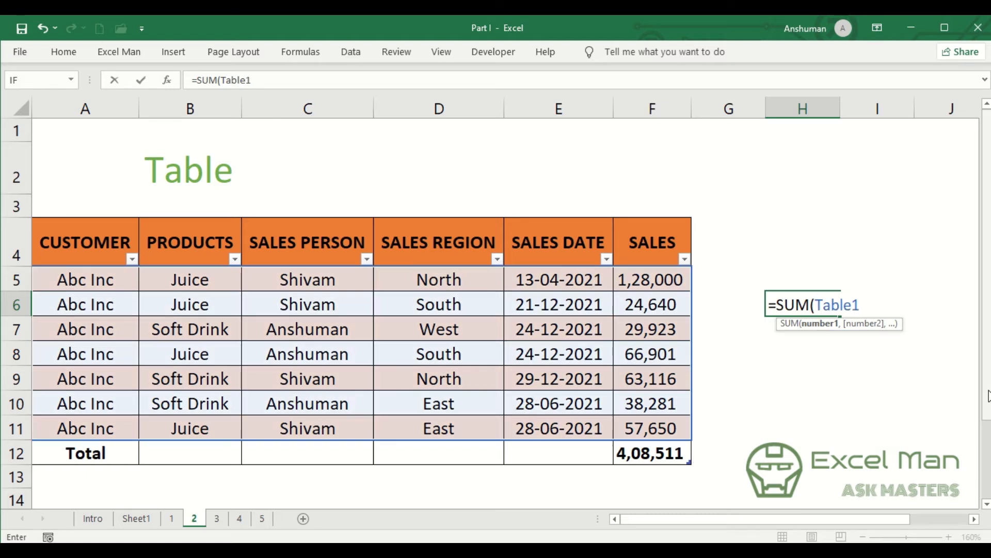
type("[")
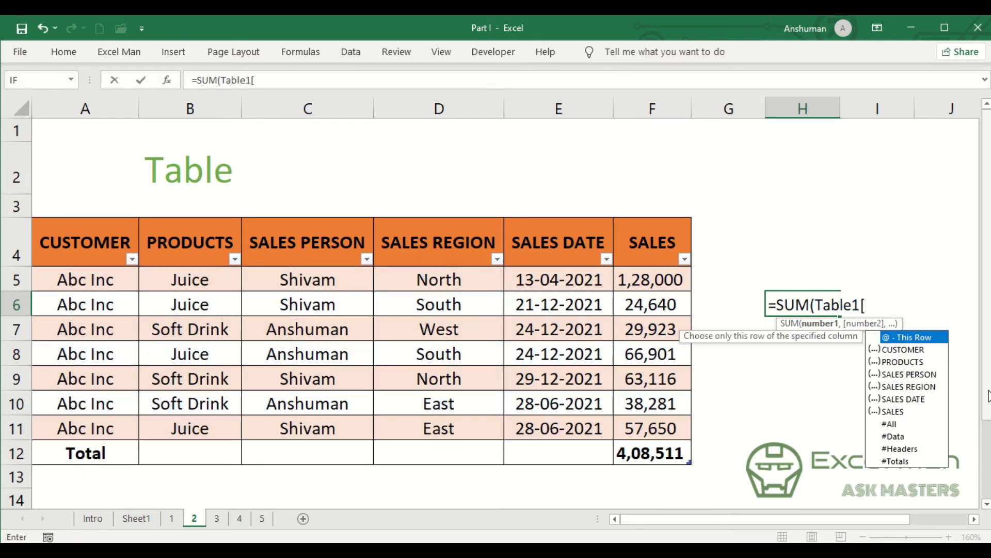
key("Down")
key("Down")
key("Down")
key("Down")
key("Down")
key("Down")
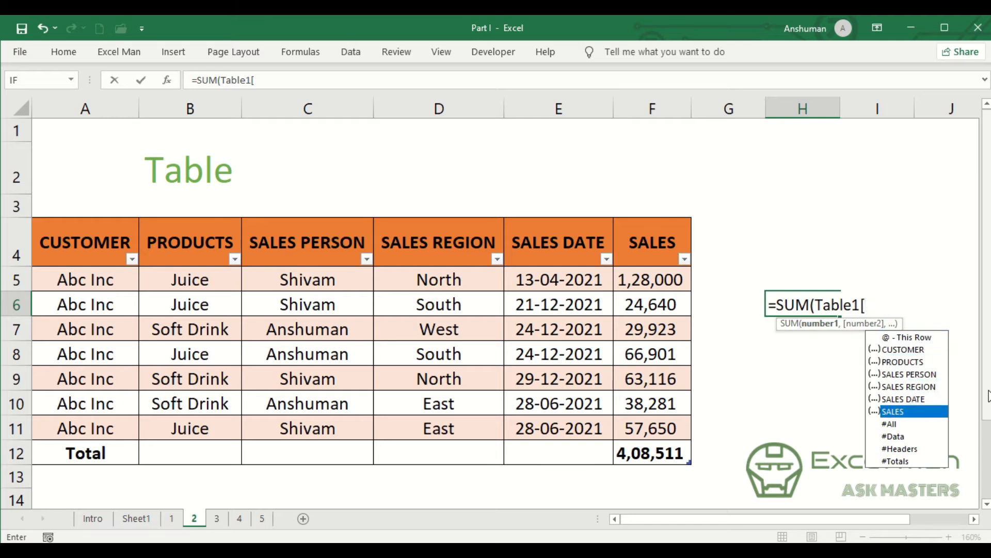
key("Tab")
key("Return")
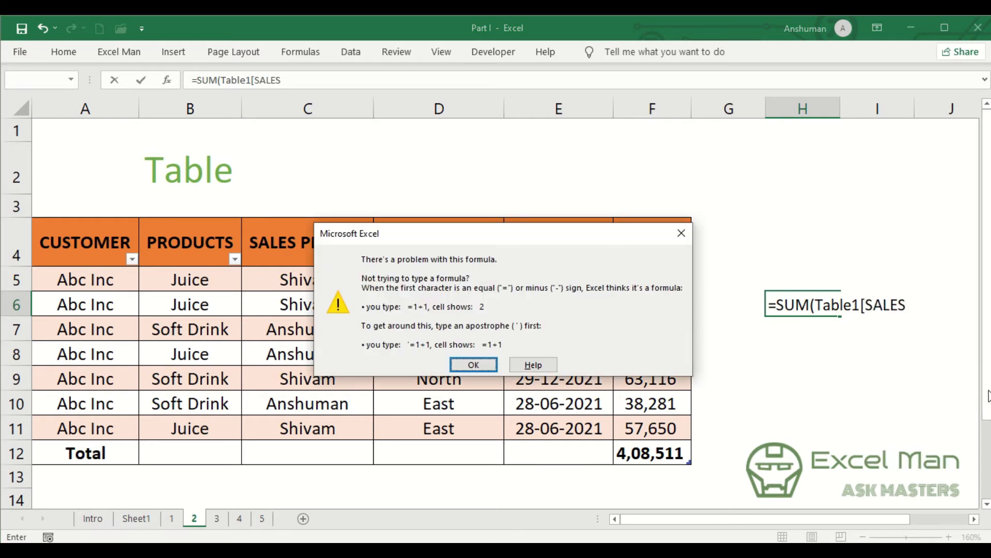
key("Return")
key("Right")
type("}")
key("BackSpace")
type("]")
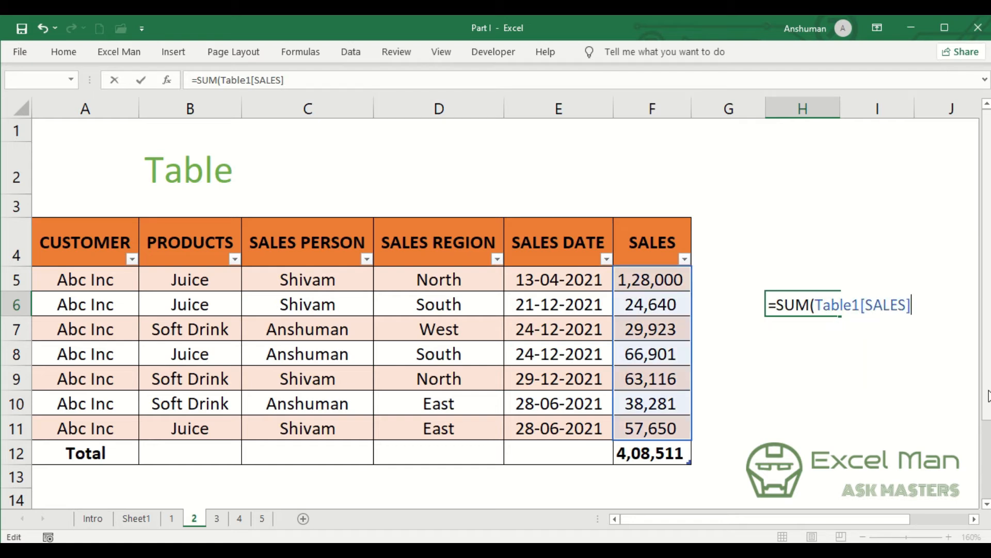
key("ctrl+Return")
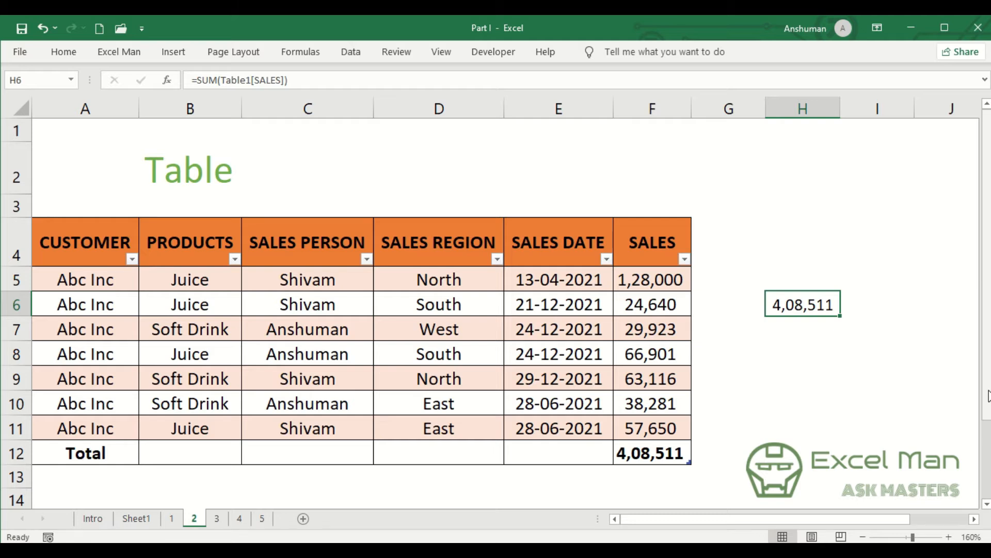
Add a new row to the table between row 11 and the Total row, and return to A11
key("Left")
key("Down")
key("Down")
key("Down")
key("Down")
key("Down")
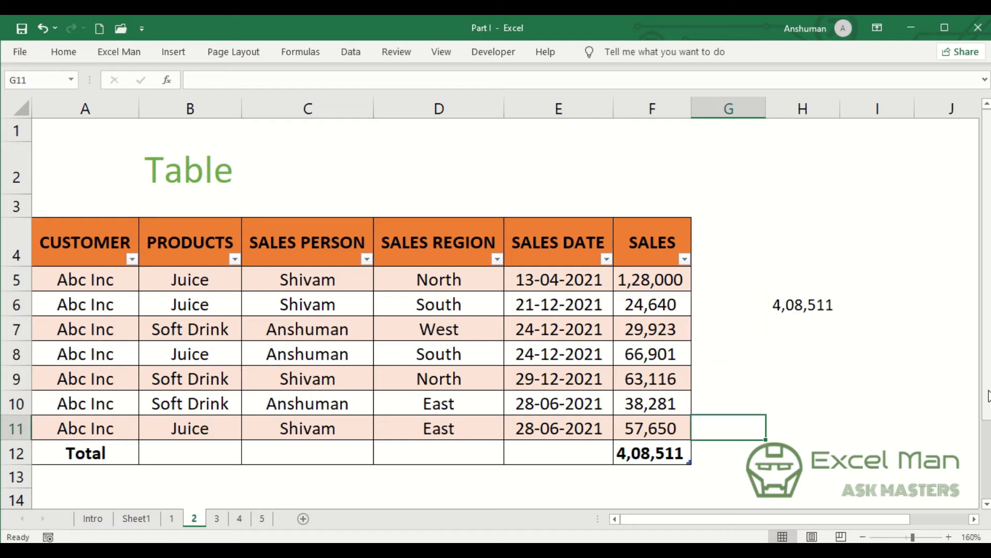
key("Left")
key("Tab")
key("Tab")
key("Up")
key("Left")
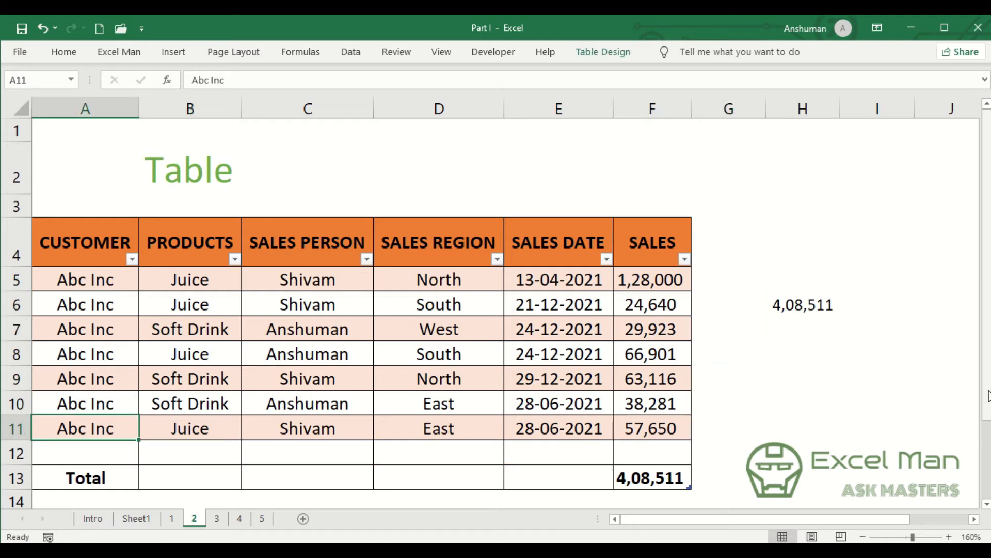
Copy the table's row 11 into the new row 12
key("shift+space")
key("ctrl+c")
key("Down")
key("ctrl+v")
key("Right")
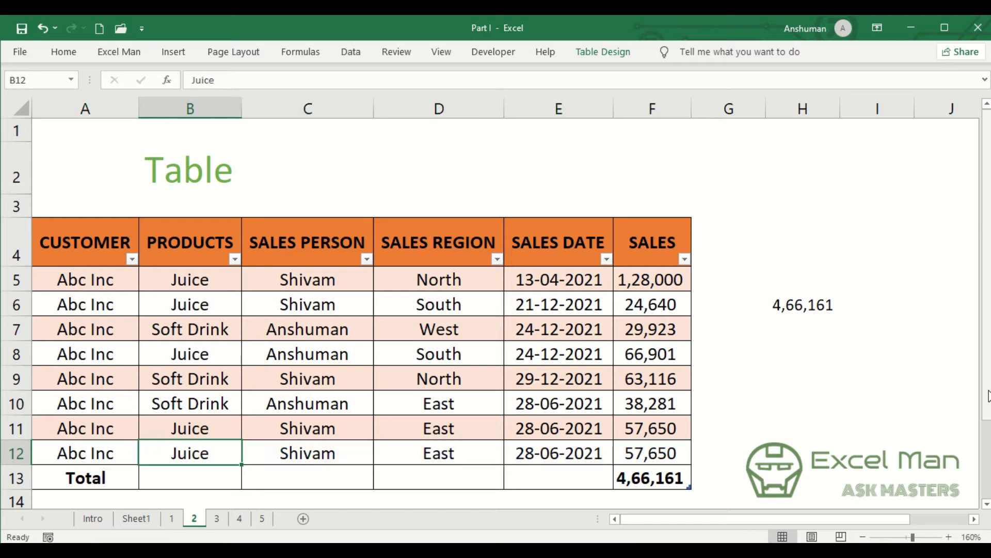
Set the SALES value in F12 to 10000
key("Right")
key("Right")
key("Right")
key("Right")
key("F2")
key("BackSpace")
key("BackSpace")
key("BackSpace")
key("BackSpace")
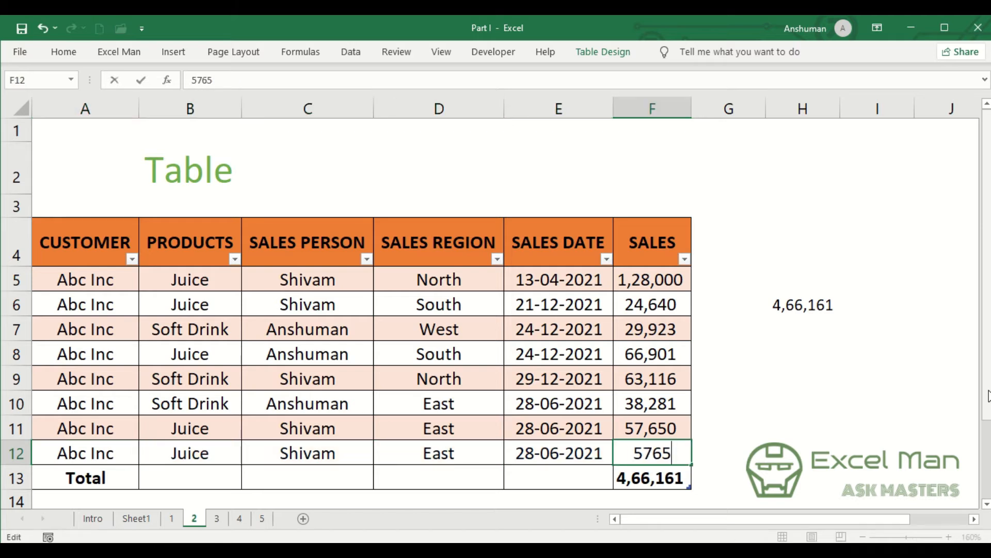
key("BackSpace")
type("10000")
key("ctrl+Return")
Add a blank table row below row 12, and delete that row 13 after checking the formula in H6
key("Tab")
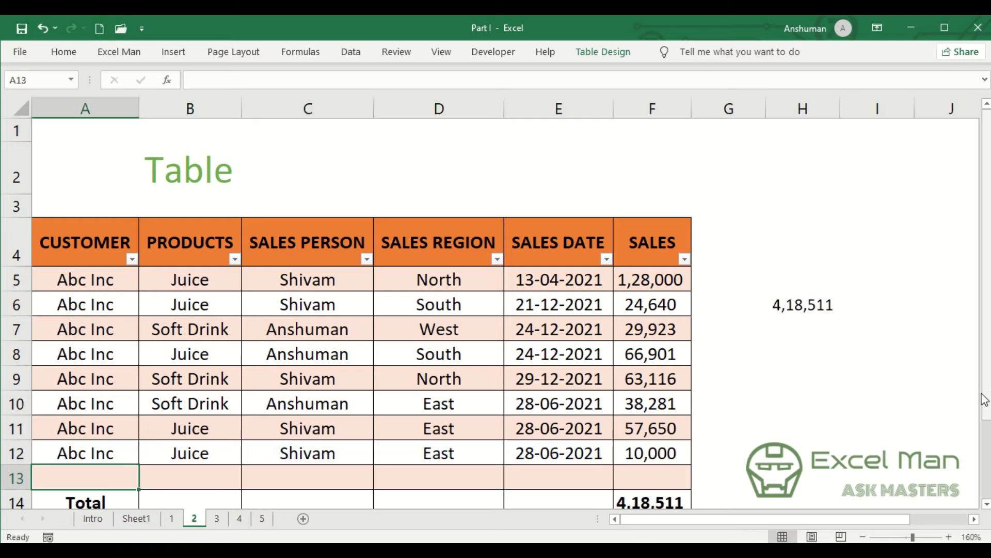
left_click(768, 308)
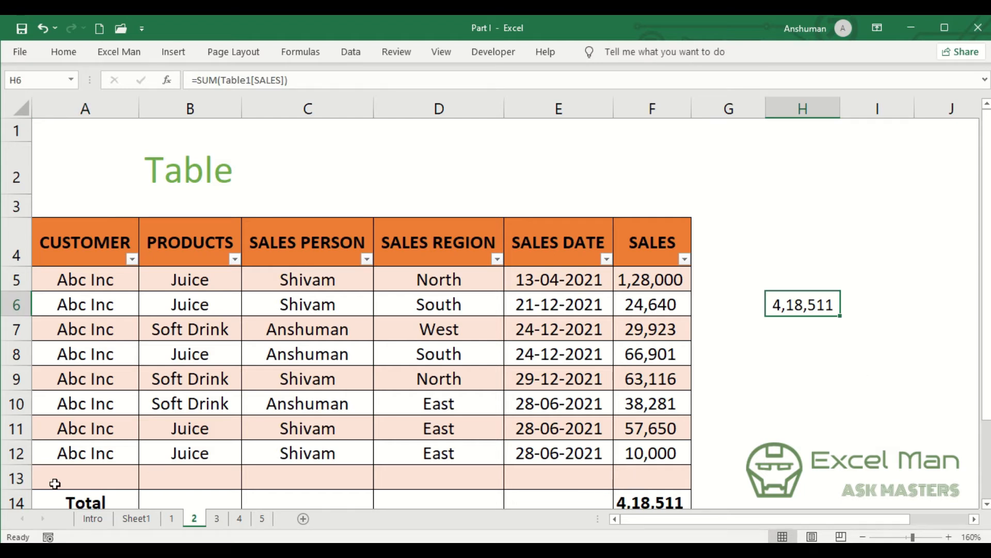
right_click(16, 482)
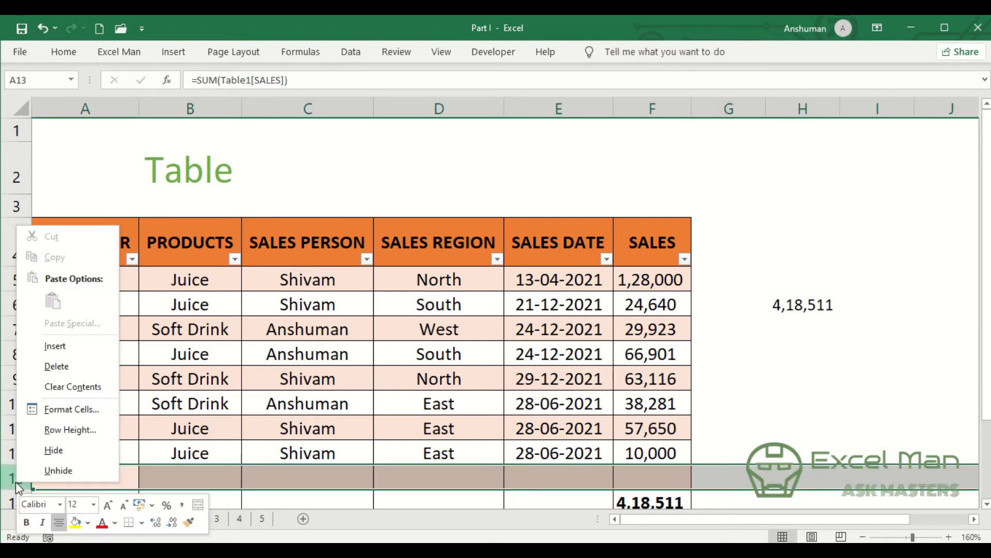
left_click(78, 366)
Insert a SALES PERSON slicer for the orange table
left_click(442, 352)
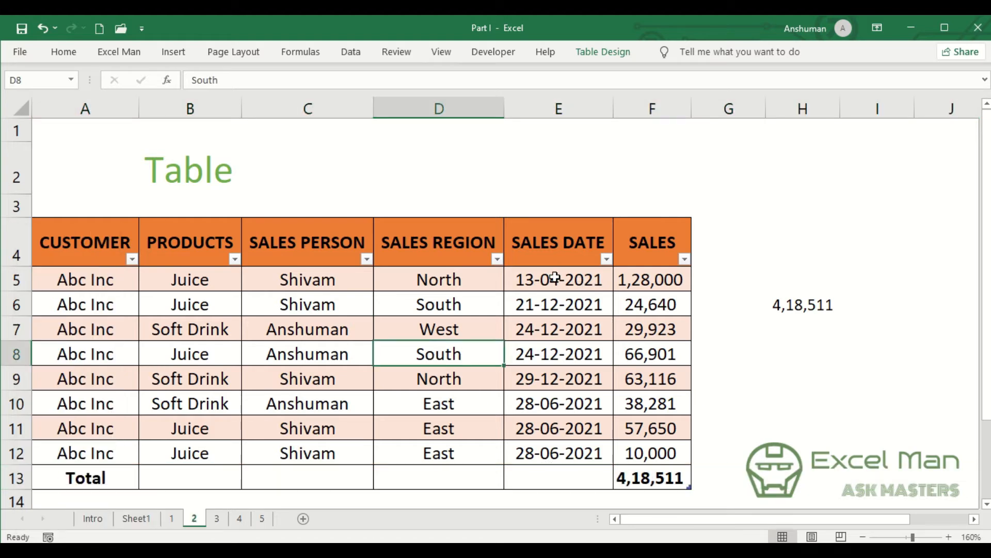
left_click(429, 305)
left_click(629, 52)
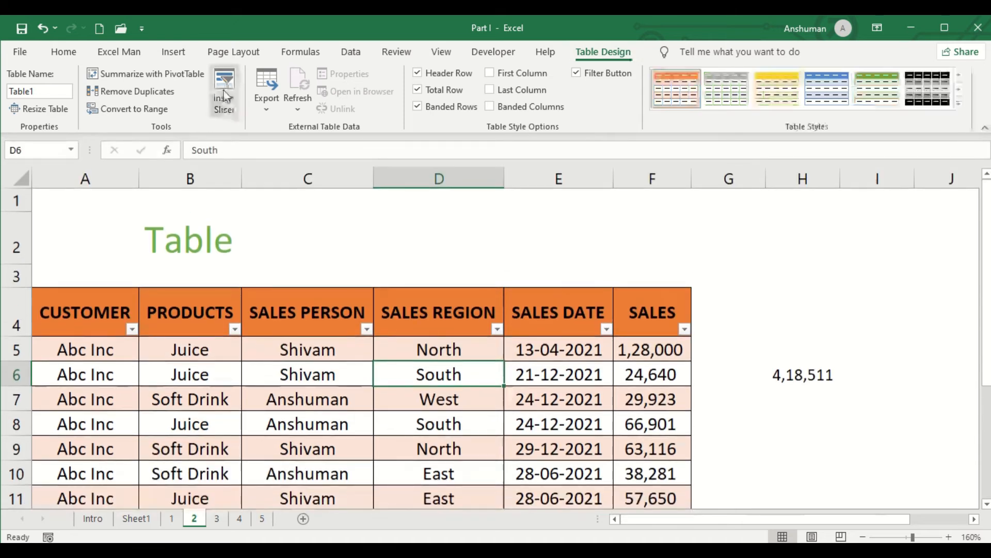
left_click(223, 95)
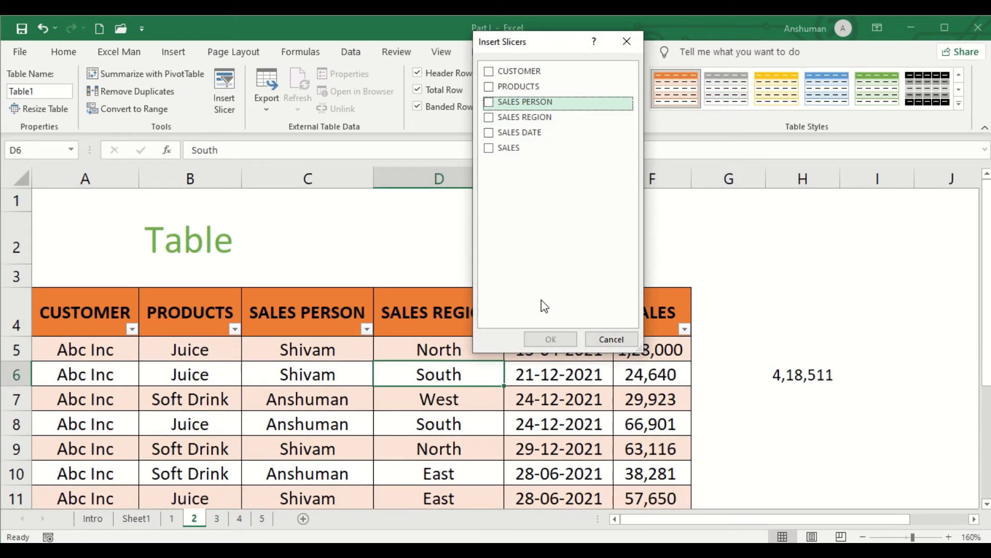
left_click(506, 101)
left_click(558, 338)
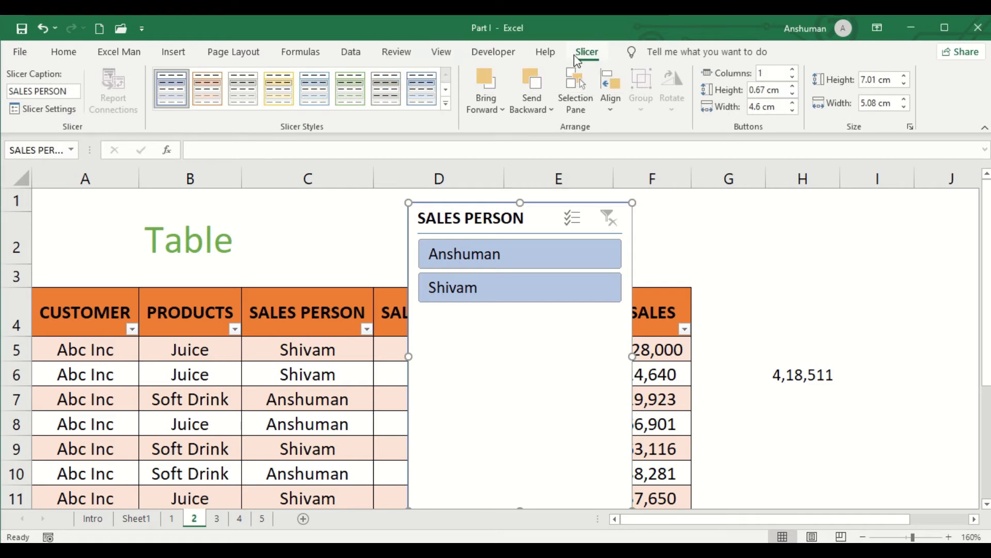
Move the SALES PERSON slicer to the empty area beside the SALES column and filter by its first sales person
double_click(574, 55)
left_click_drag(525, 151, 823, 169)
key("Escape")
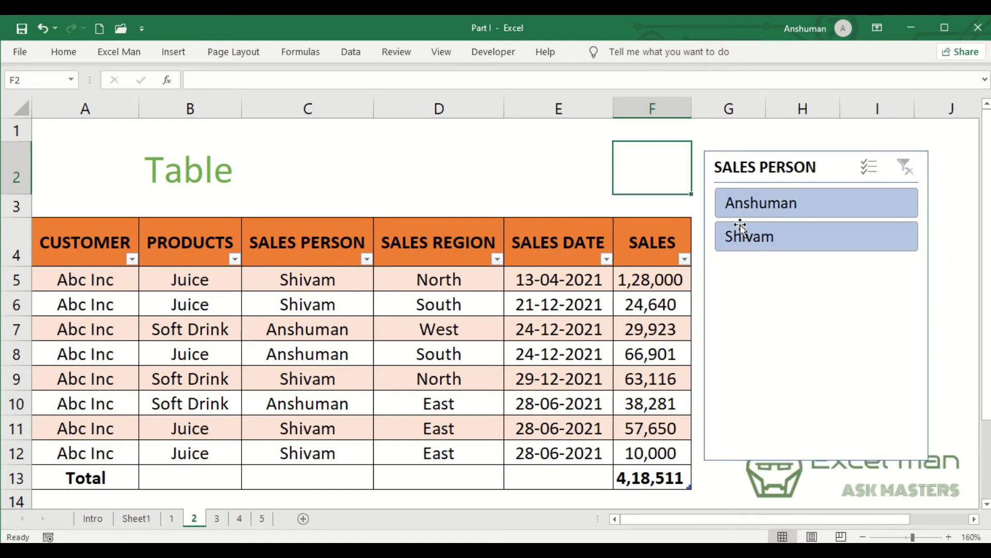
left_click(748, 211)
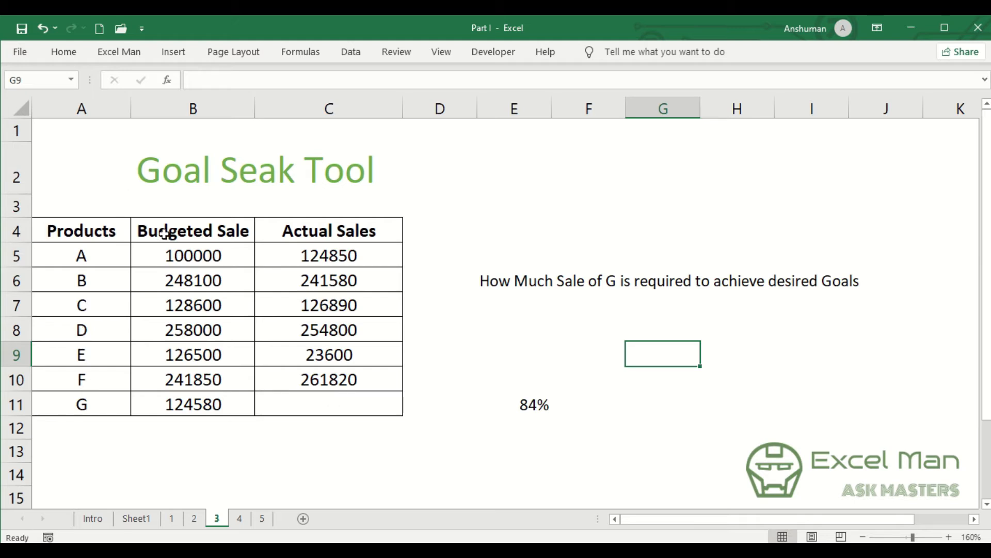
Examine the Products, Budgeted Sale and Actual Sales columns in rows 4 to 11, including the empty actual sales cell for product G
left_click_drag(111, 234, 82, 399)
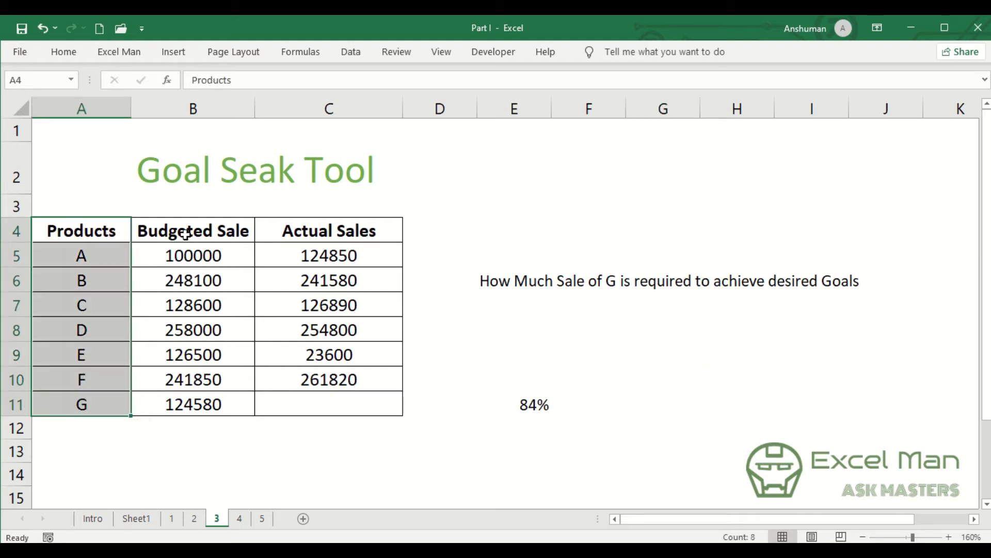
left_click_drag(199, 231, 199, 398)
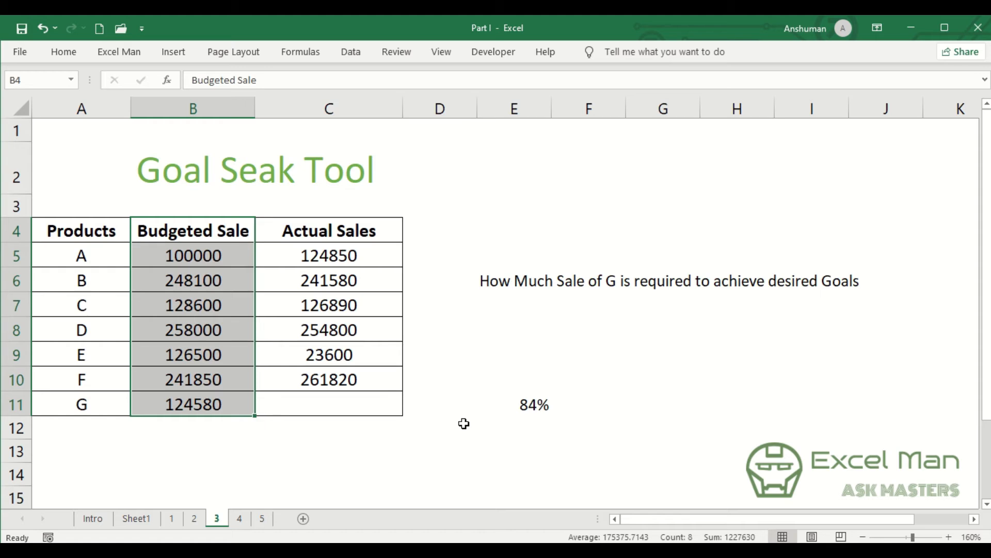
left_click_drag(330, 228, 334, 387)
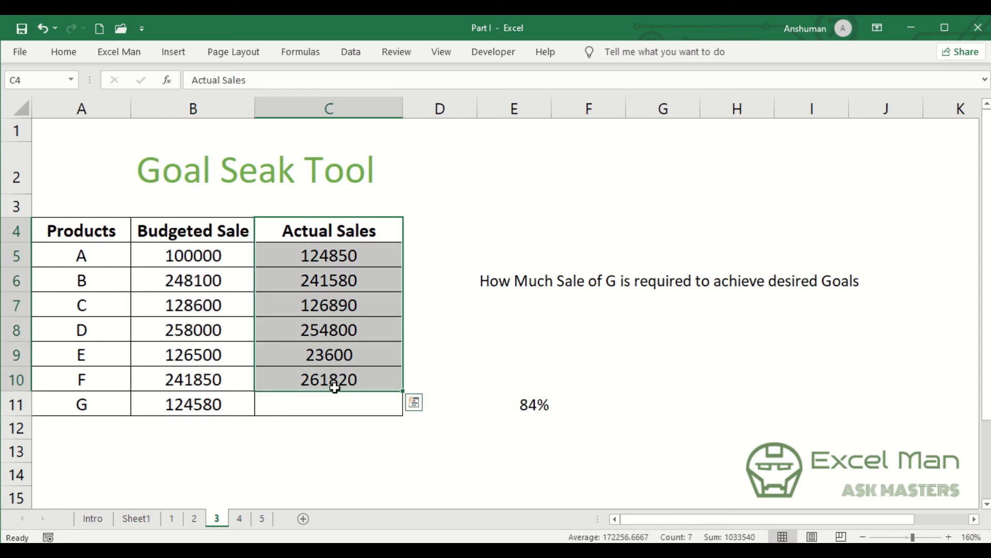
left_click(346, 398)
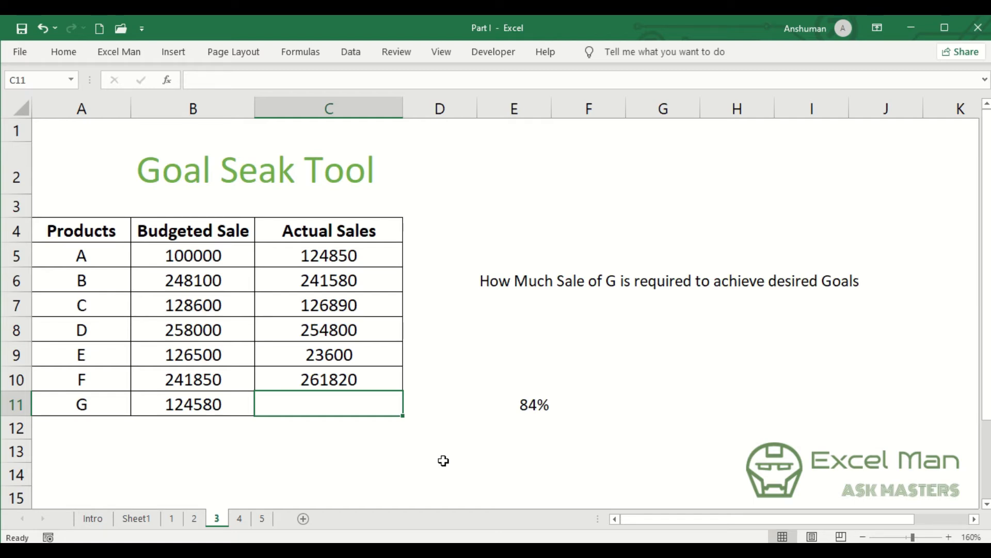
left_click_drag(164, 258, 171, 404)
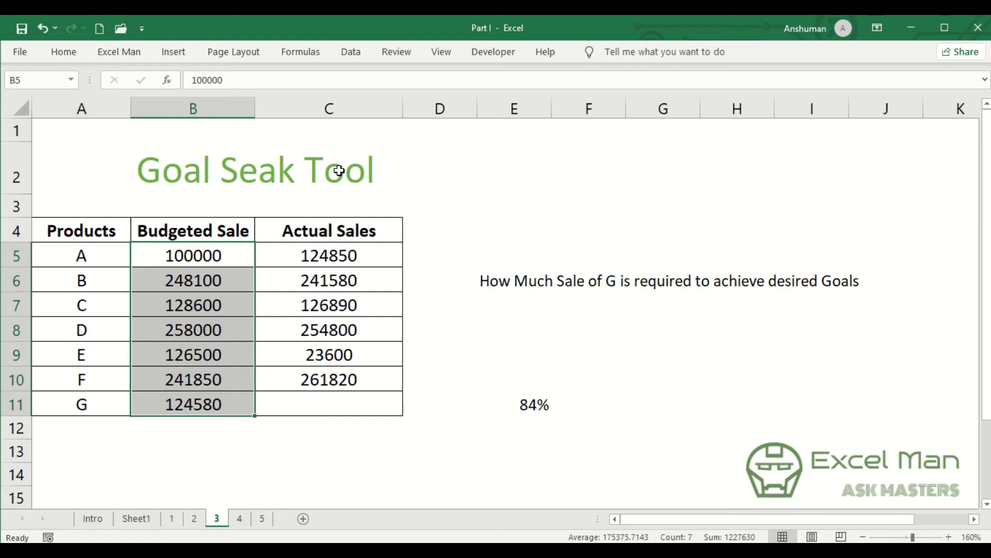
left_click(290, 251)
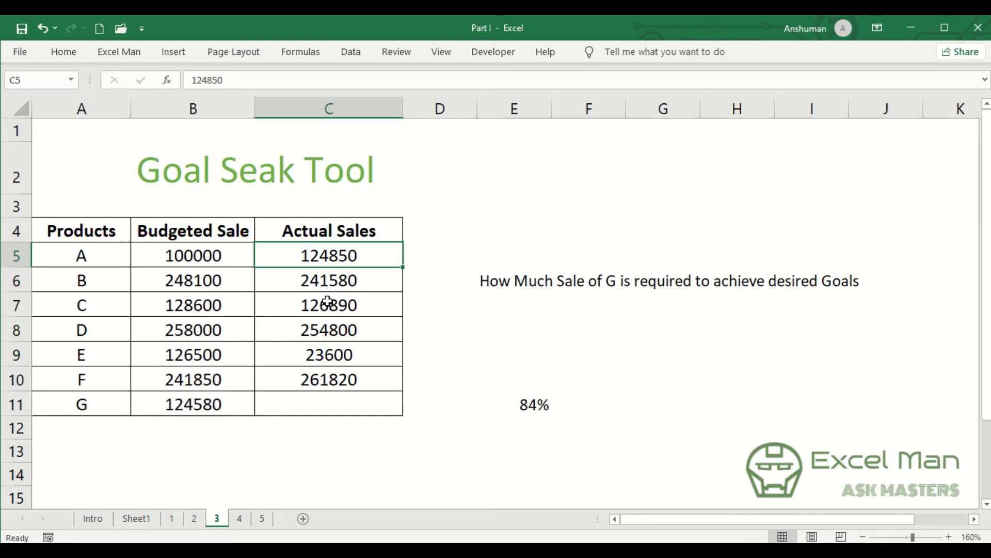
left_click(313, 283)
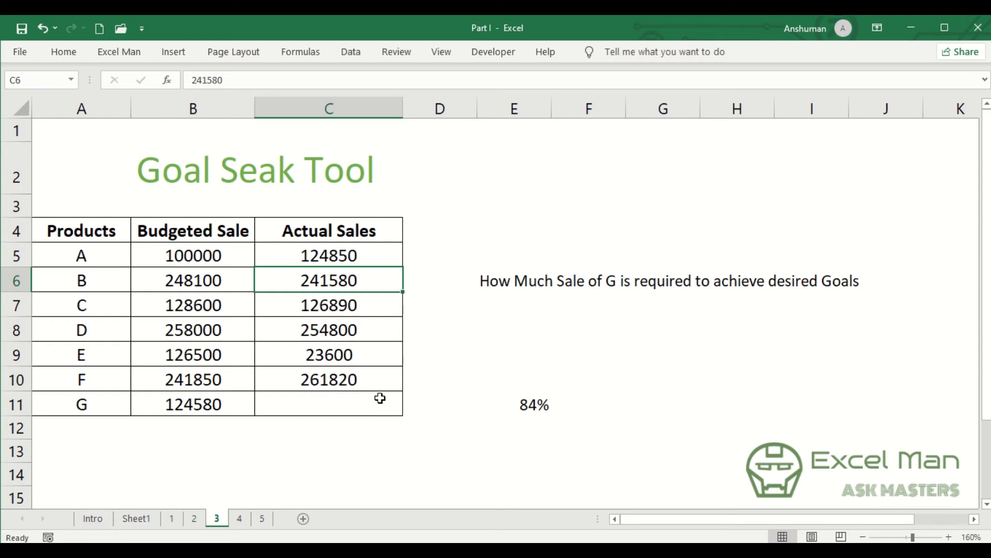
left_click(337, 311)
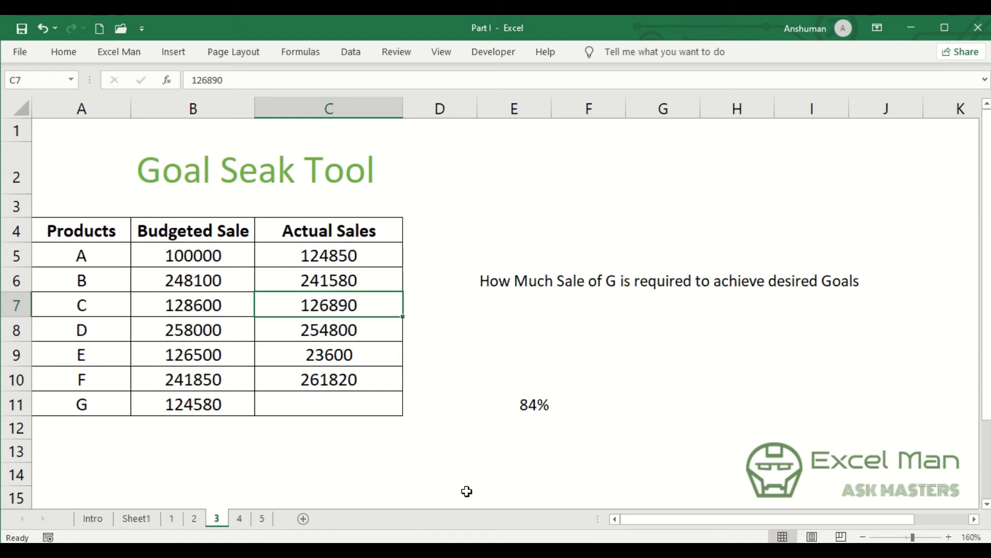
left_click(376, 407)
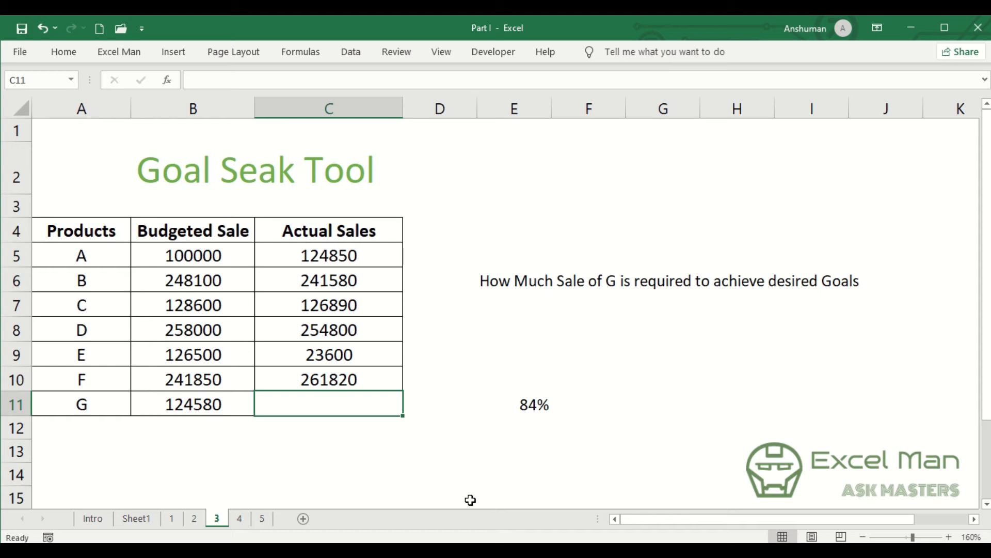
Start a Goal Seek what-if analysis with E11 as the cell to set
left_click(572, 375)
left_click(559, 322)
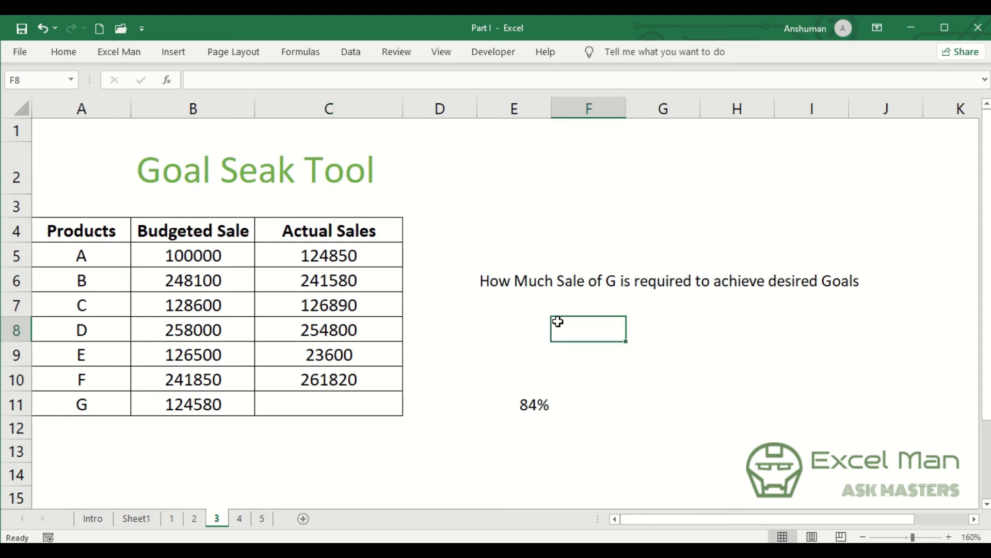
left_click(353, 55)
left_click(667, 107)
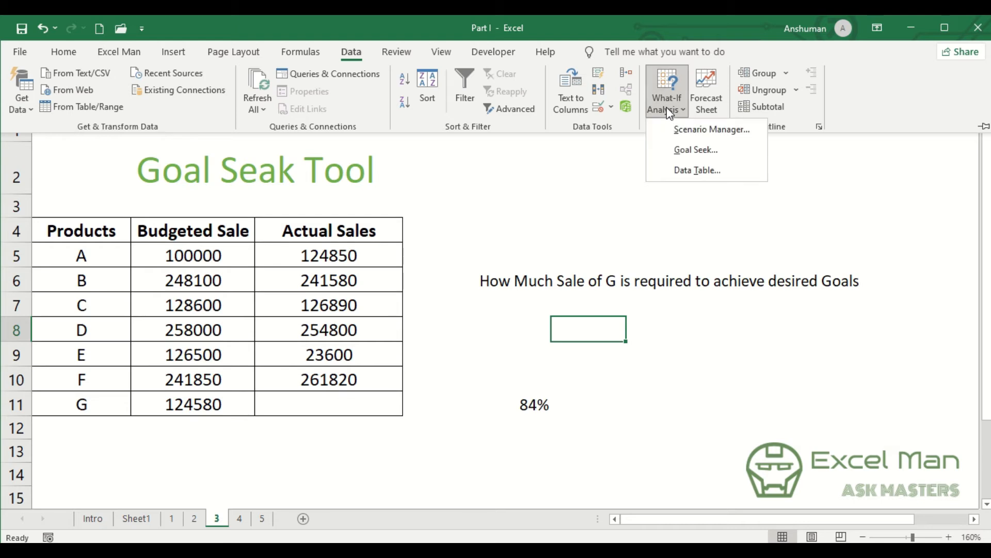
left_click(677, 150)
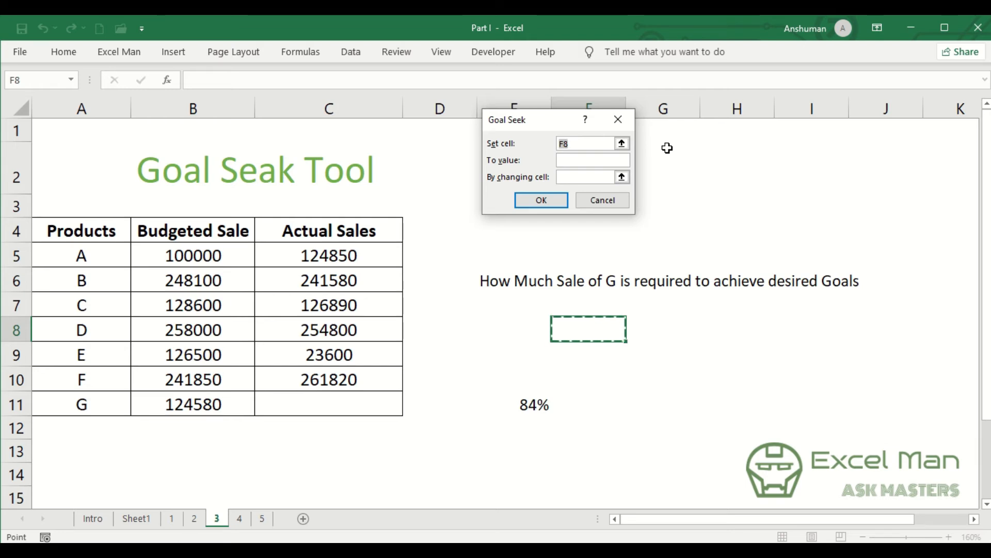
left_click_drag(548, 113, 518, 155)
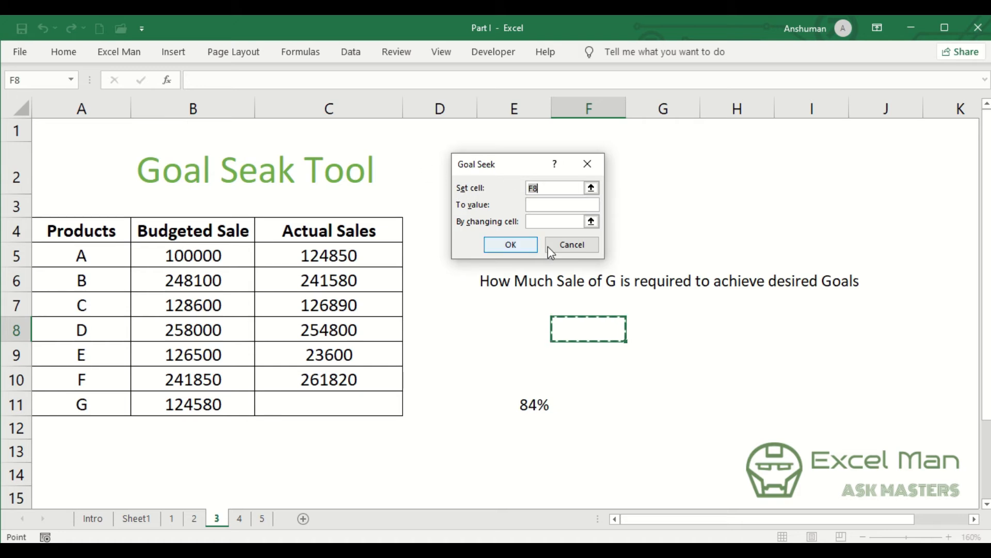
left_click(591, 188)
left_click(523, 401)
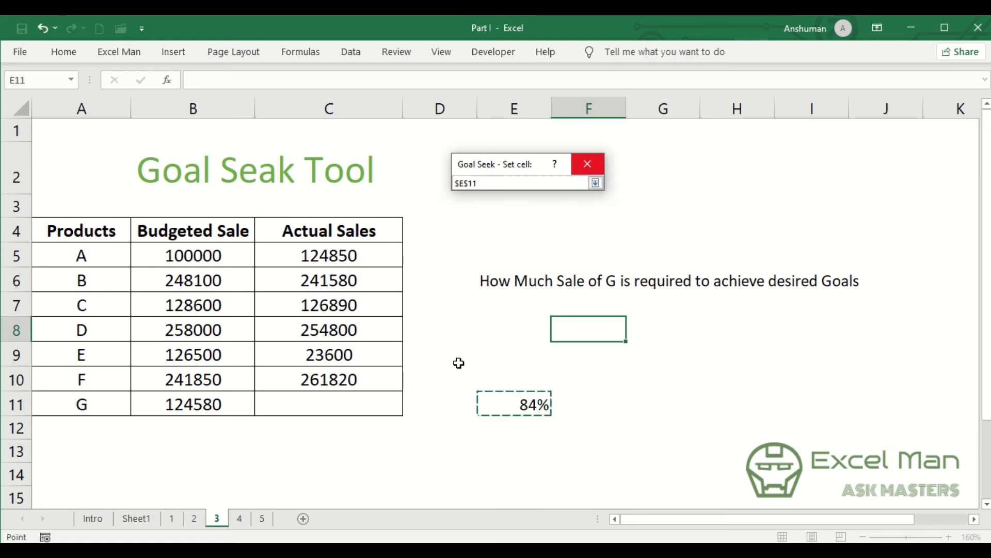
left_click(597, 182)
Set the Goal Seek target value to 100% with C11 as the changing cell, run it and accept the solution
left_click(568, 205)
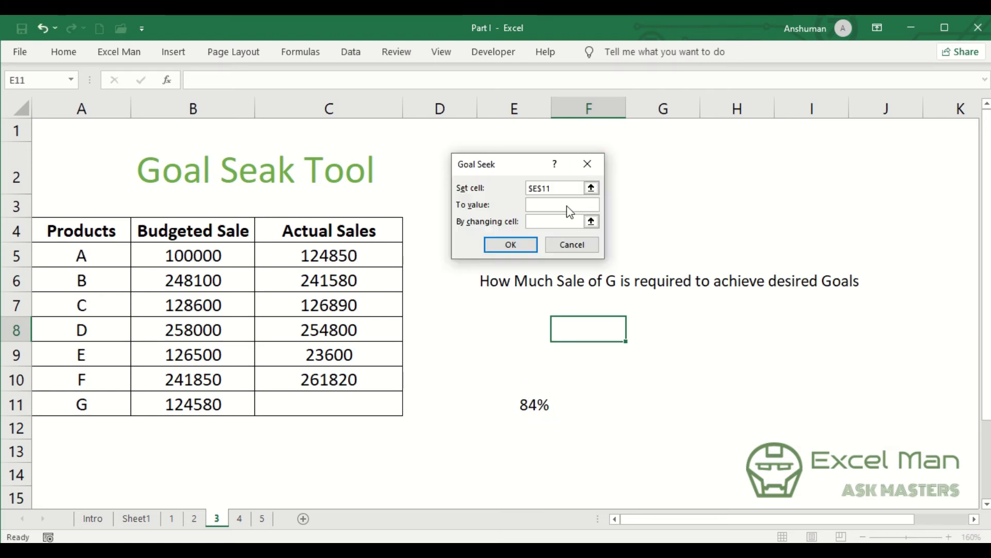
type("1")
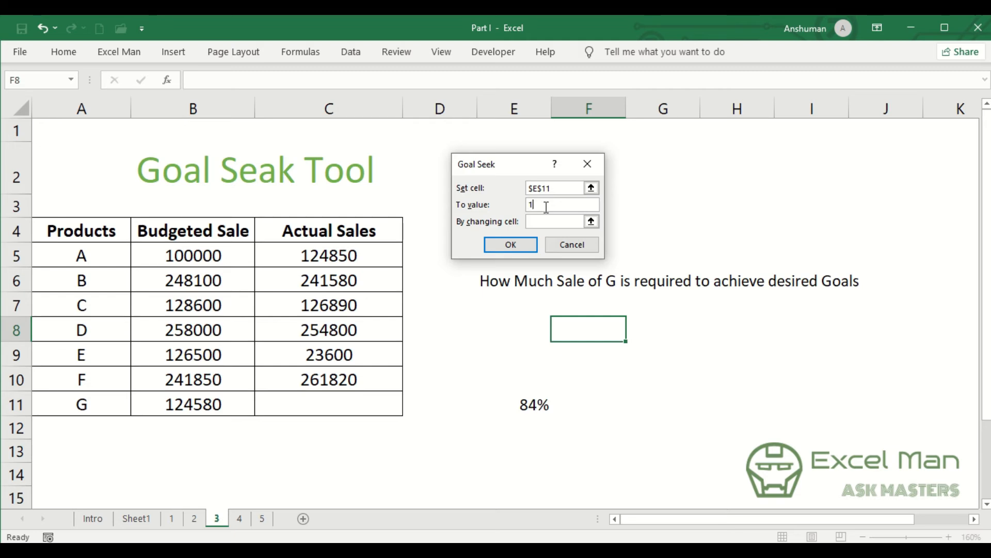
type("00%")
left_click(592, 222)
left_click(328, 404)
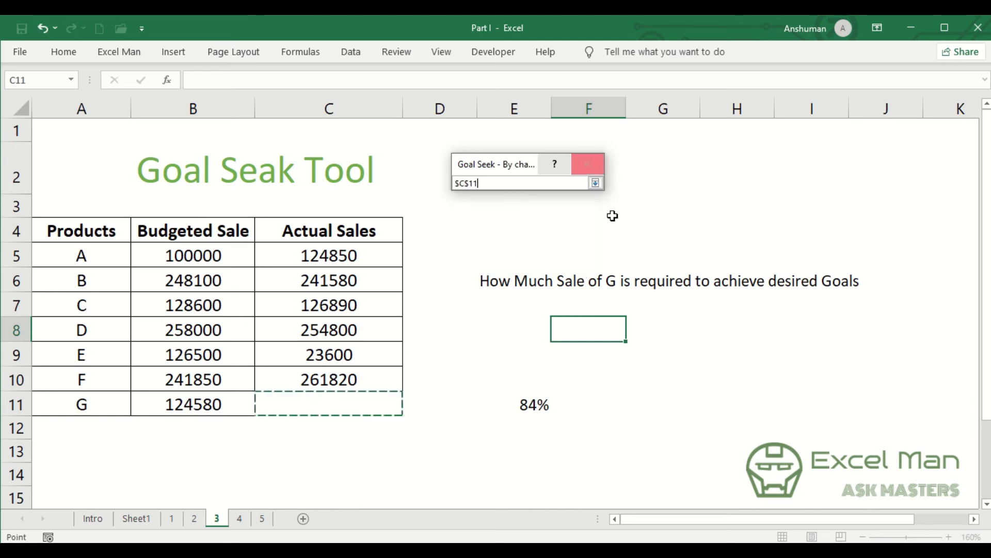
left_click(595, 183)
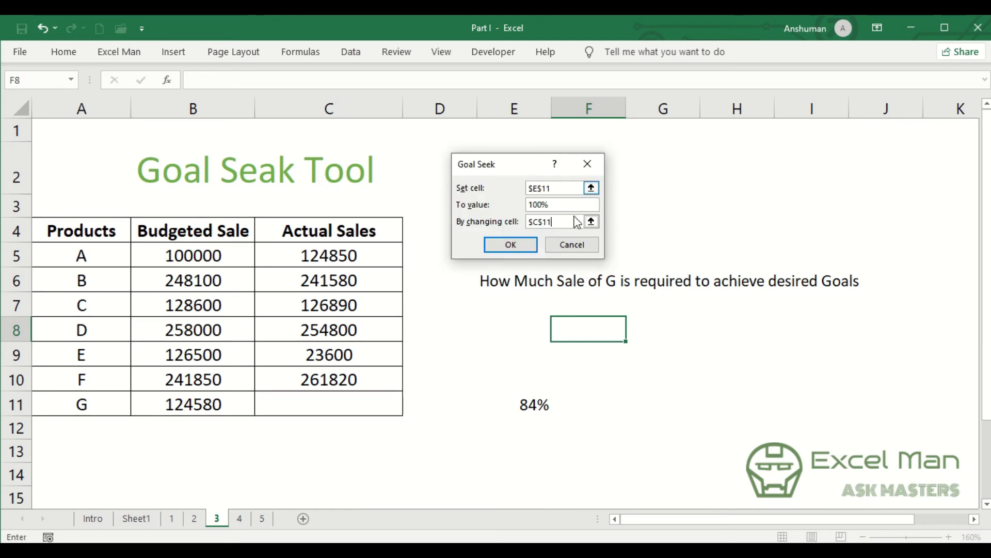
left_click(513, 249)
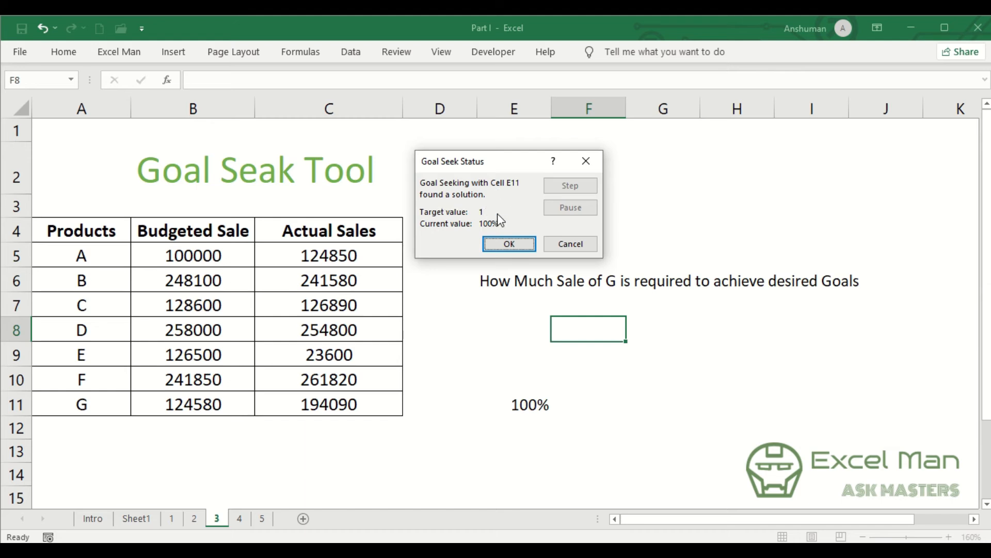
left_click(503, 240)
Review product G's actual and budgeted sales in row 11 and the achievement formula in E11
left_click(317, 403)
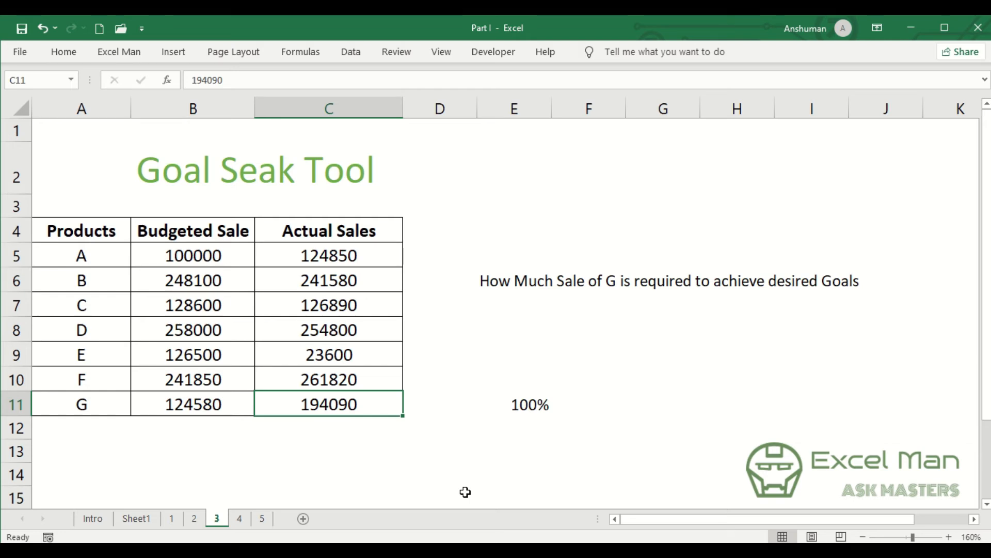
left_click(161, 402)
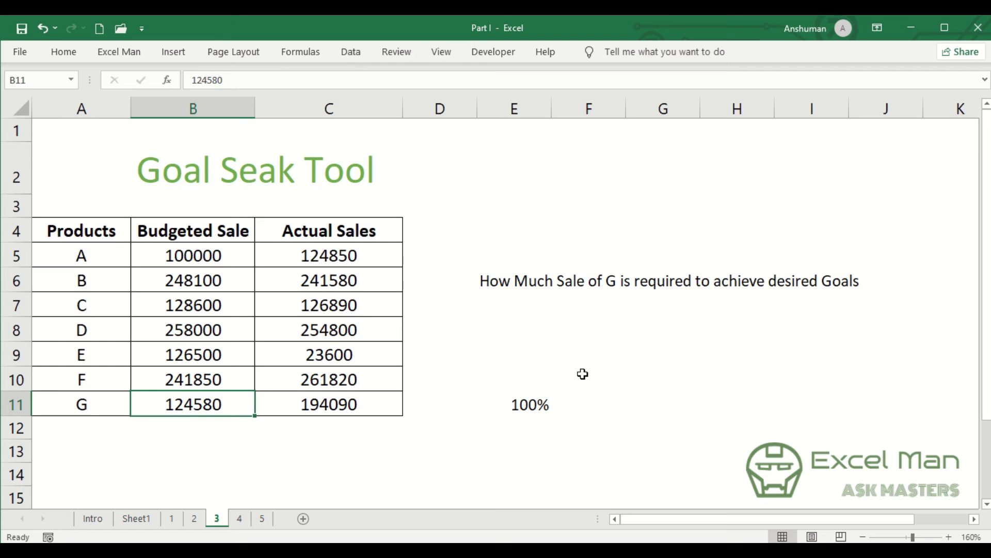
left_click(528, 407)
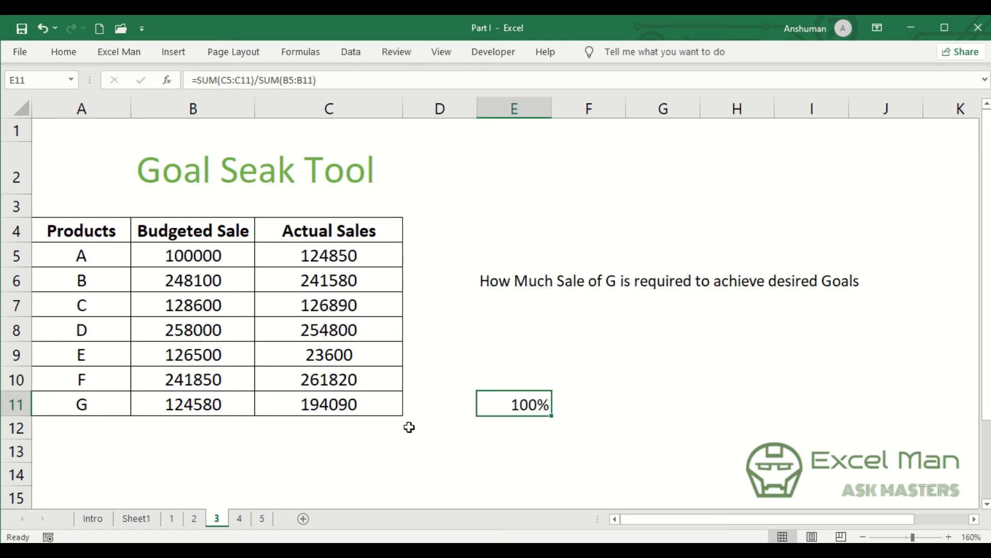
left_click(362, 404)
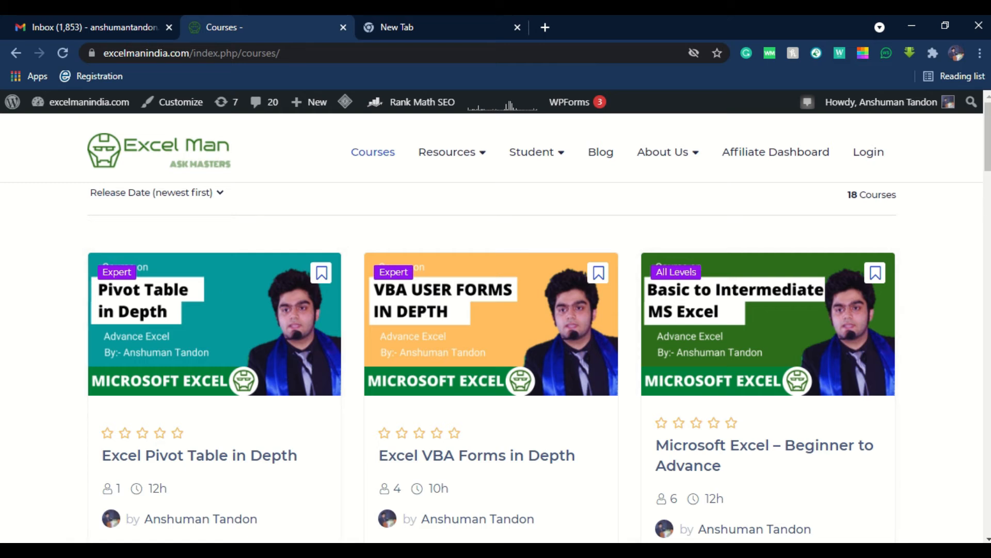
Browse the Excel course listings on the excelmanindia.com Courses page
scroll(947, 338, "down", 3)
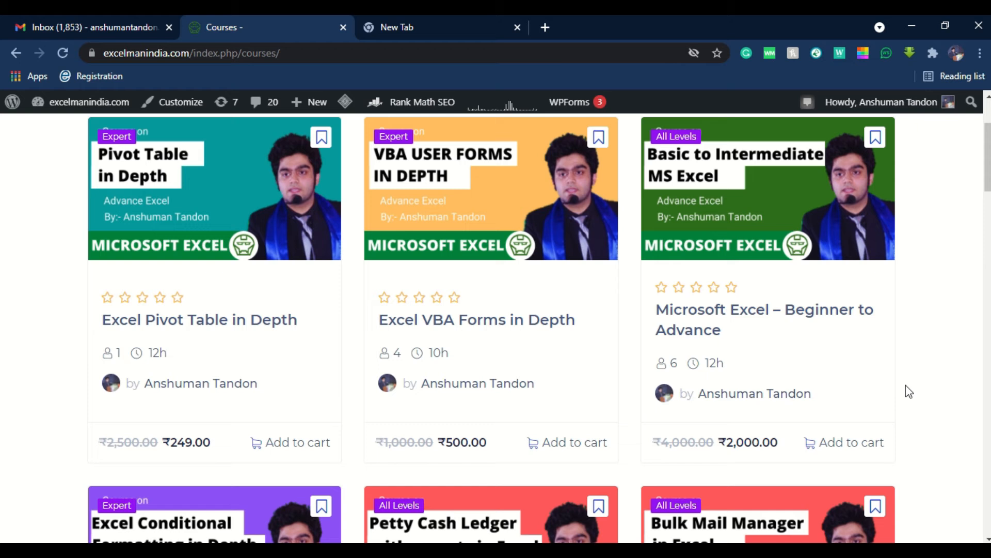
scroll(909, 391, "down", 8)
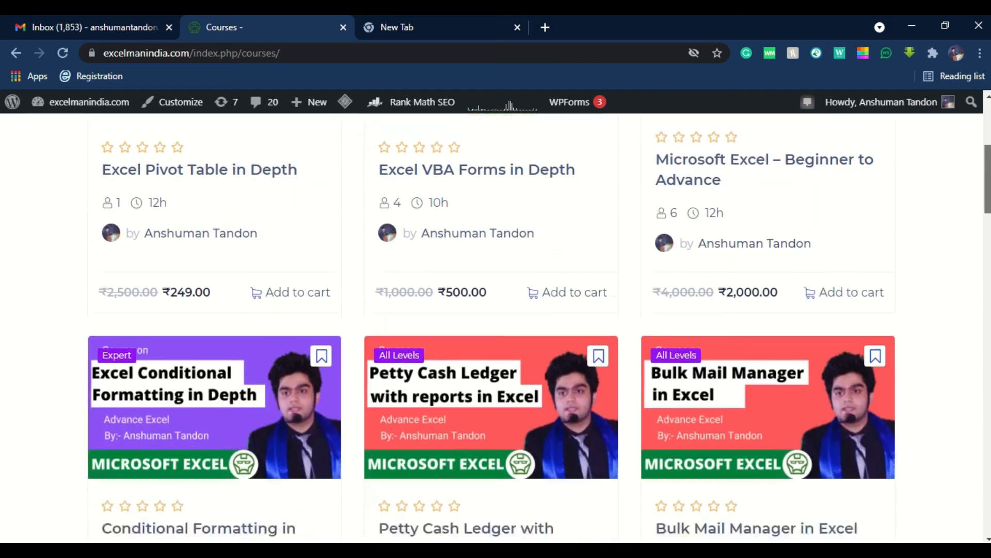
scroll(539, 325, "down", 3)
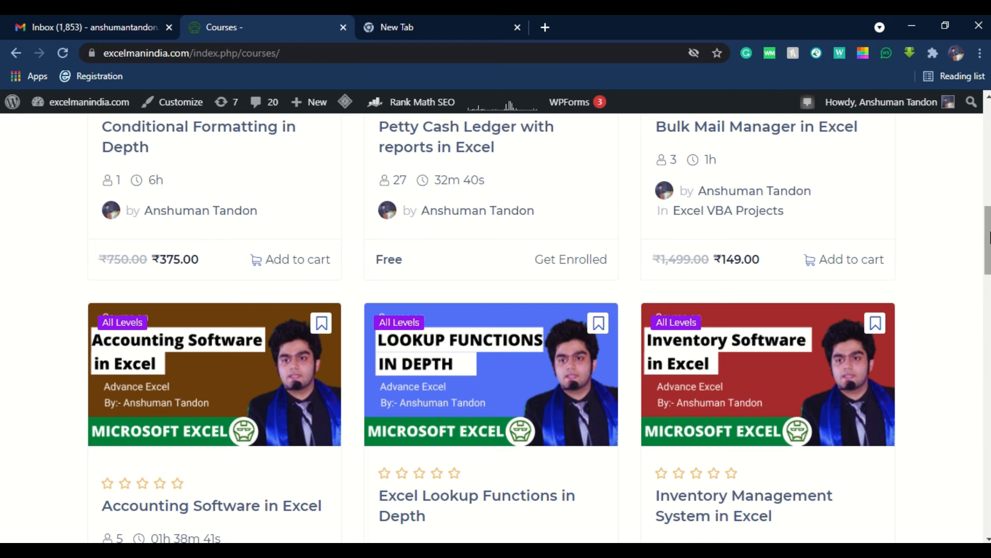
left_click_drag(989, 235, 989, 195)
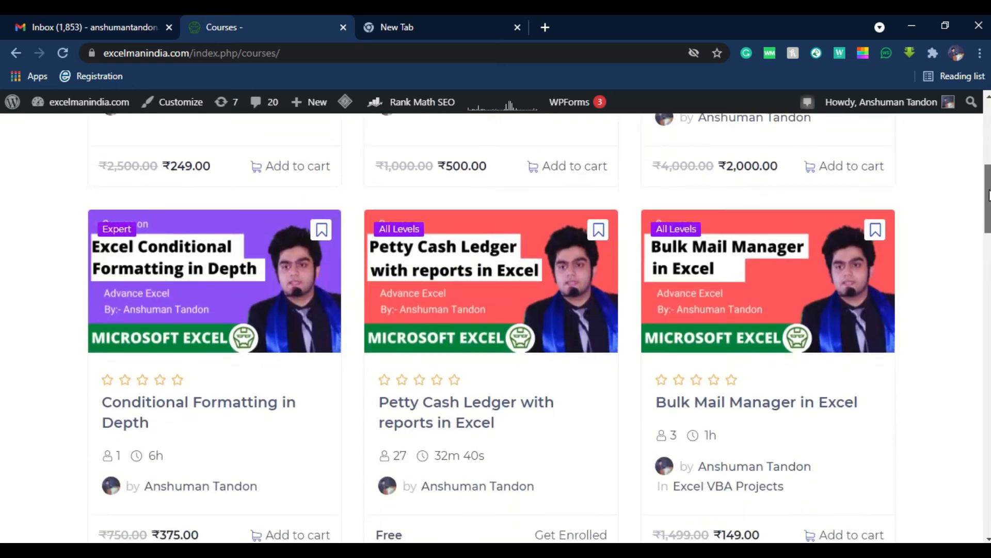
left_click_drag(987, 233, 987, 161)
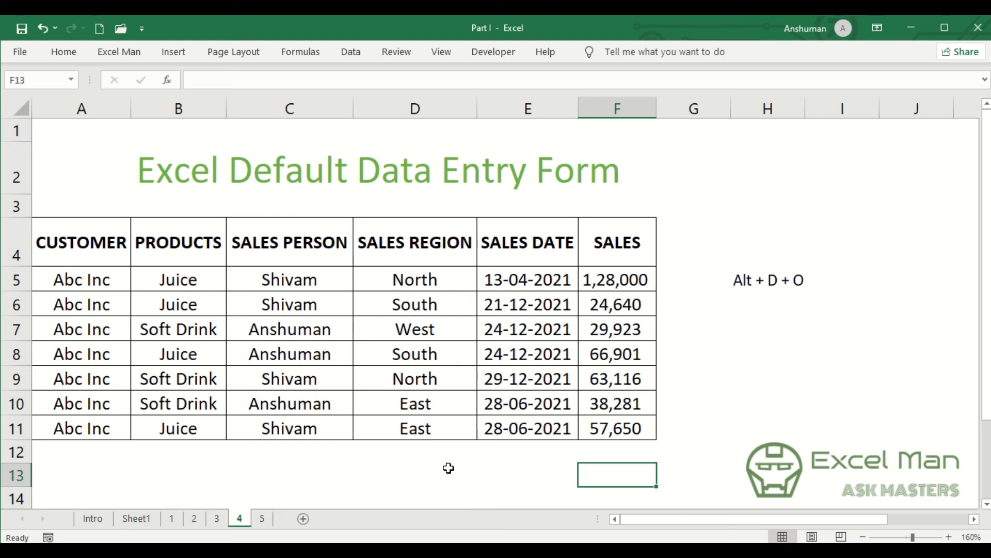
Open Excel's built-in data entry form for the sales records in A4:F11 and move it clear of the table headers
left_click(103, 244)
left_click_drag(103, 244, 602, 429)
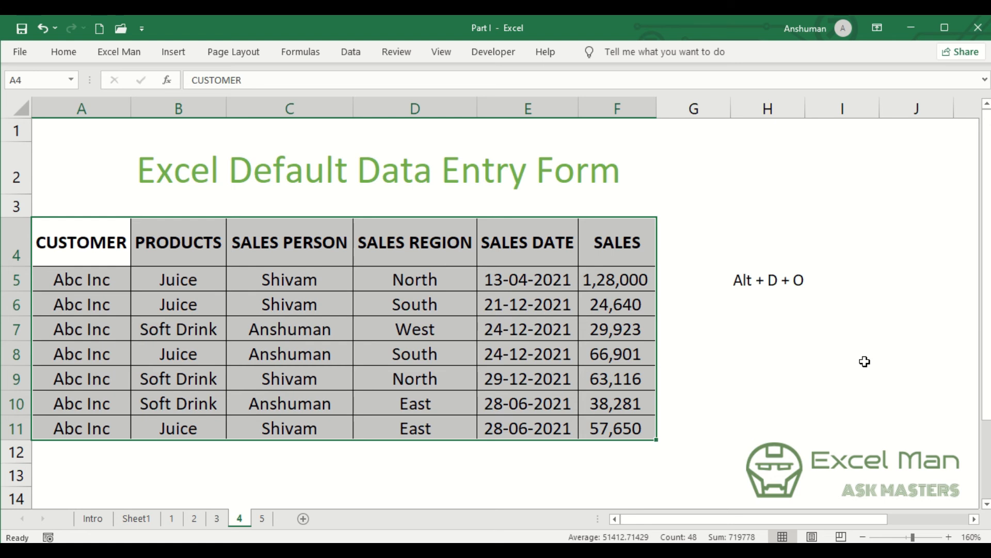
type("do")
key("Escape")
key("alt")
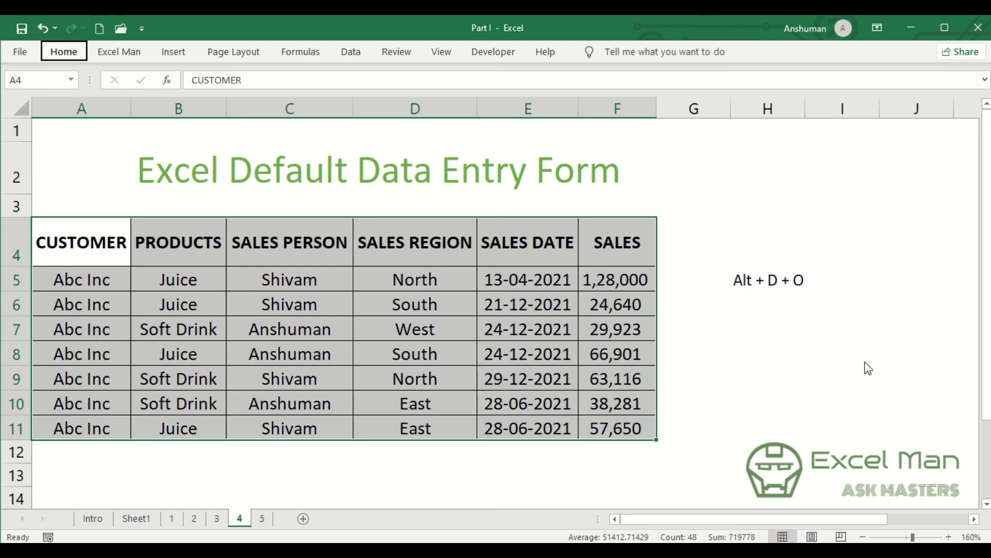
key("d")
key("o")
left_click_drag(488, 101, 544, 238)
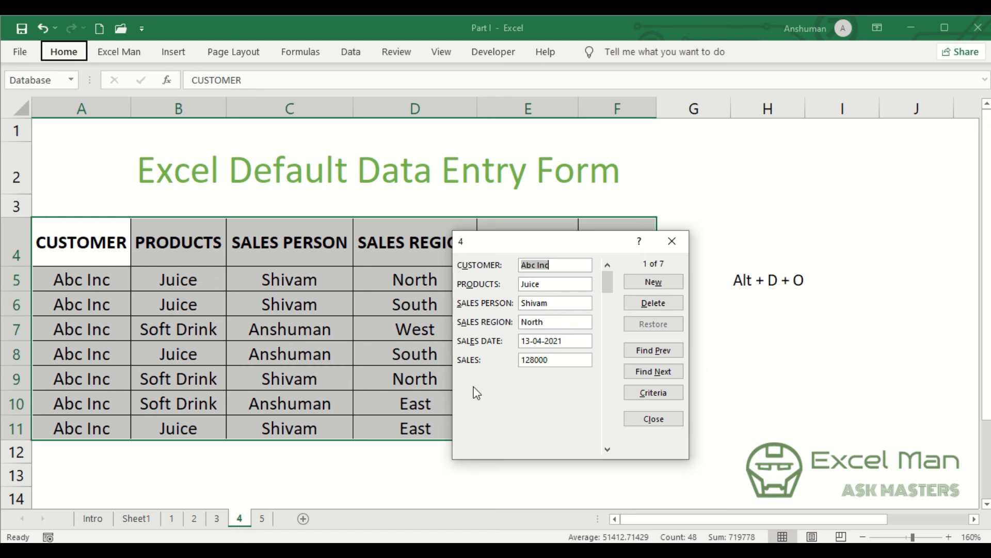
left_click_drag(485, 242, 495, 328)
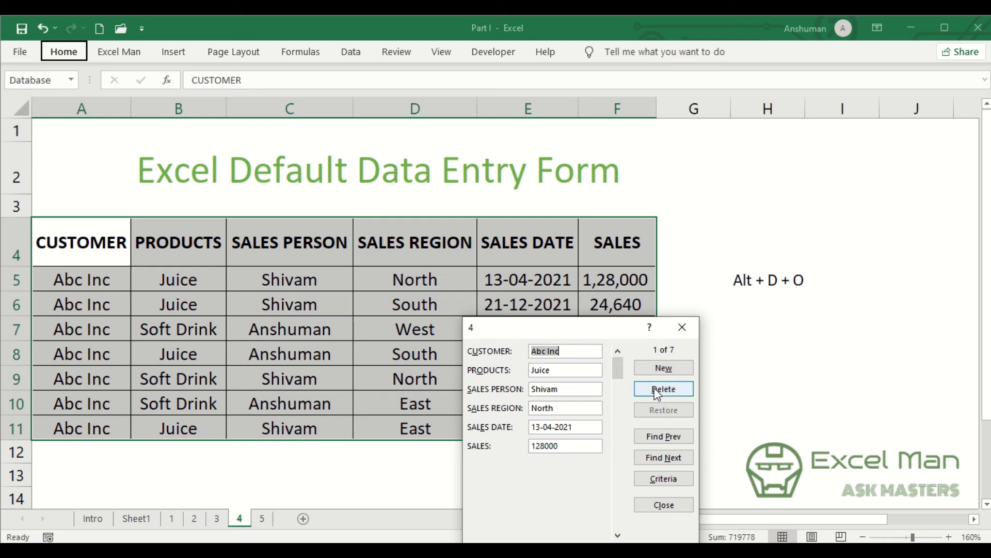
Start a new blank record in the data entry form and close the form without entering any data
left_click(652, 371)
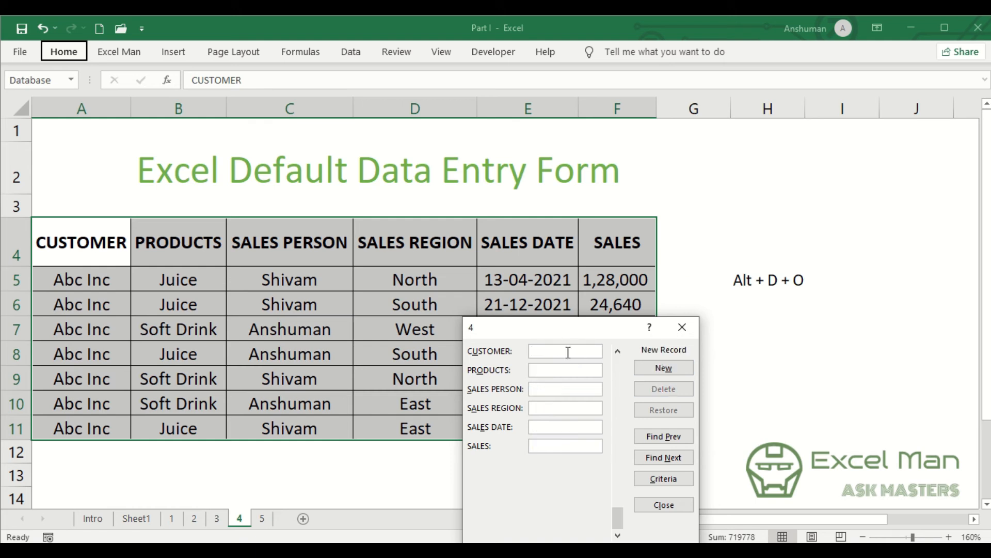
left_click_drag(574, 332, 621, 165)
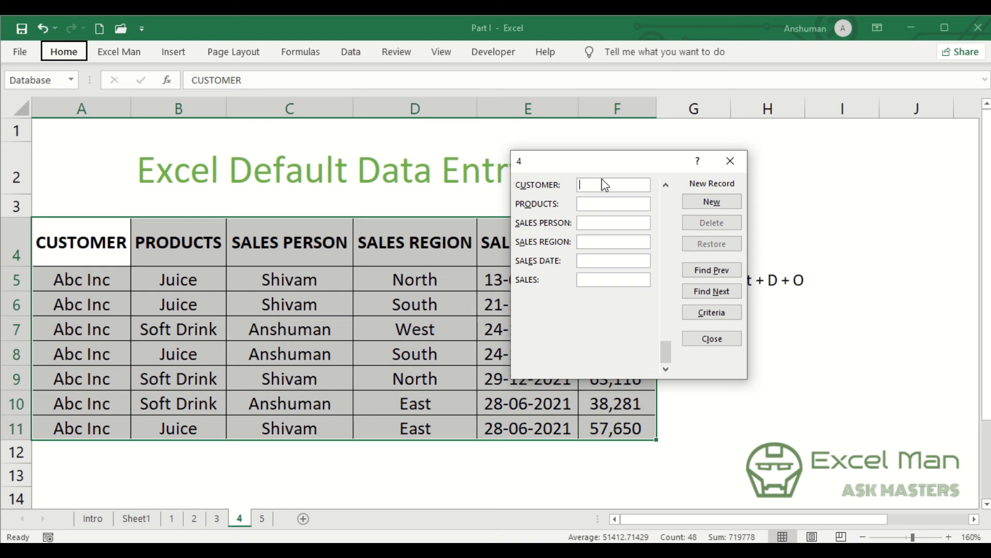
left_click(731, 162)
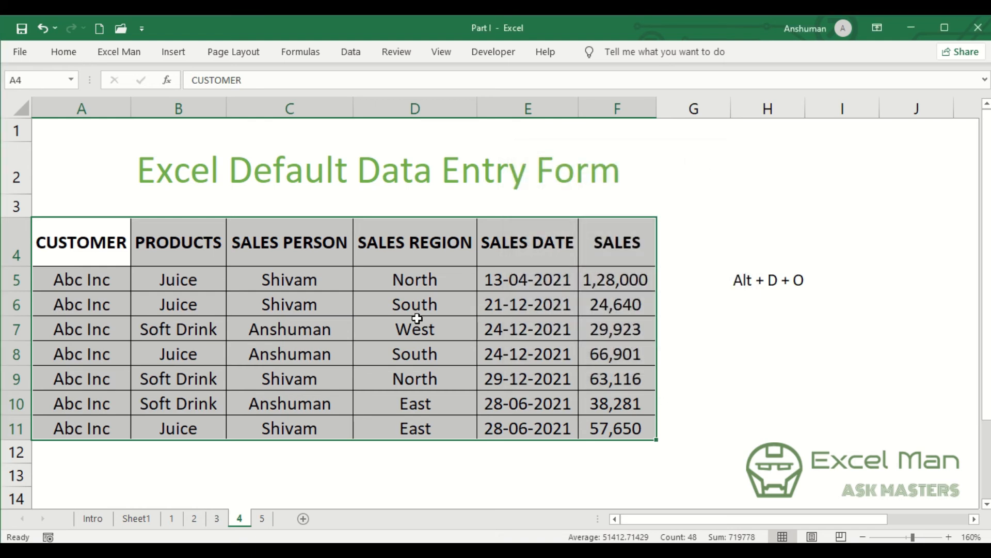
Widen the SALES PERSON column considerably, view the data entry form for A4:F11 again and close it without editing a record
left_click(365, 305)
left_click_drag(355, 106, 516, 129)
left_click_drag(73, 235, 753, 428)
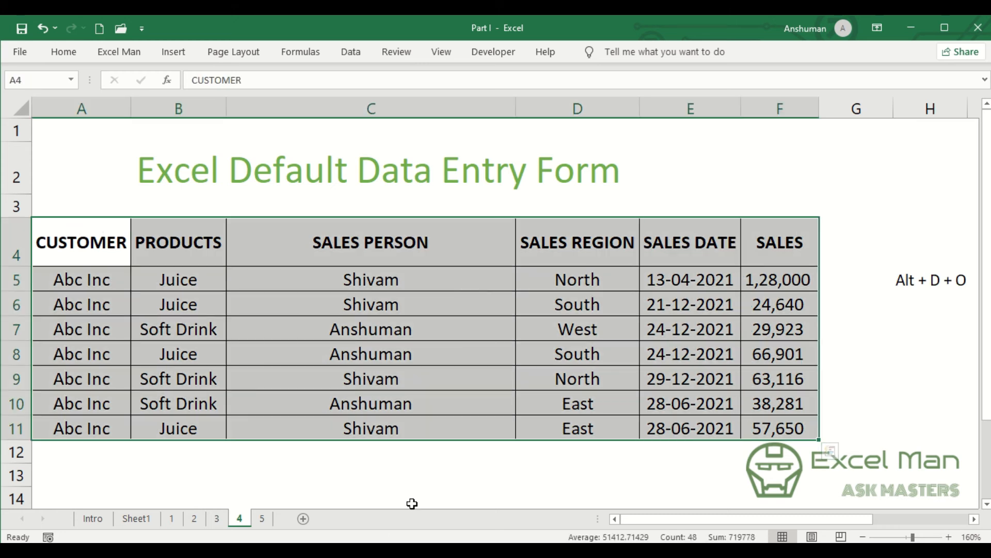
key("alt")
key("d")
key("o")
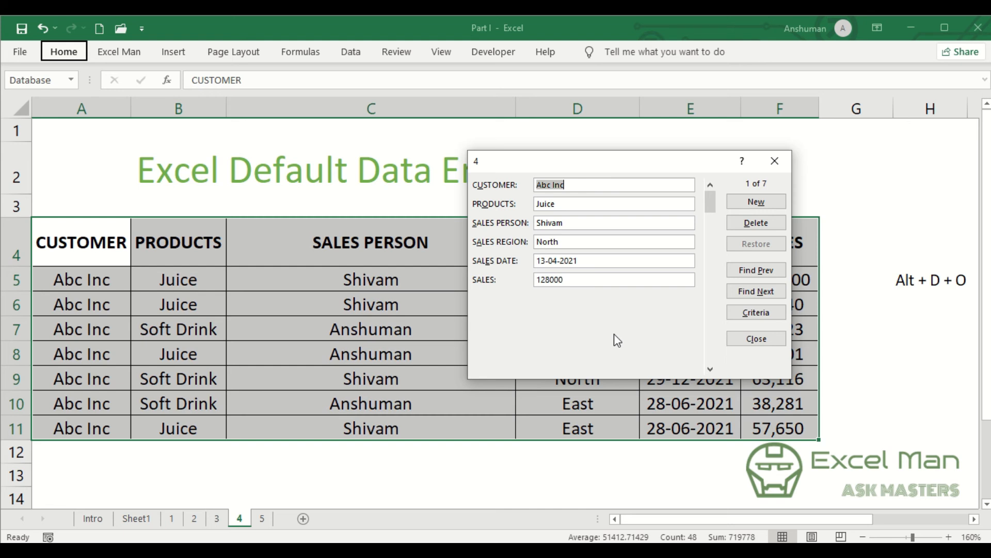
key("Escape")
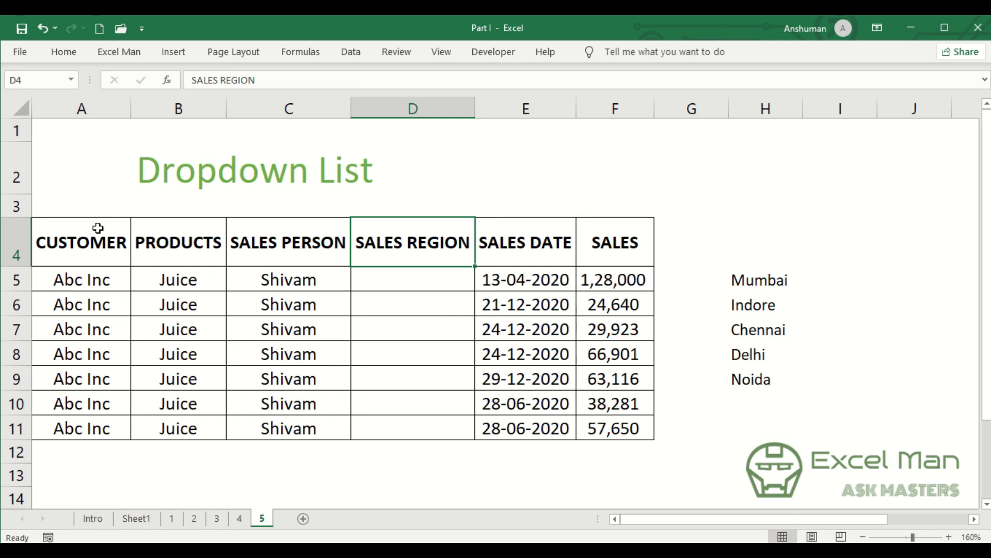
Review the empty SALES REGION cells D5:D11 and the city list in H5:H9 on the Dropdown List sheet
left_click_drag(411, 281, 402, 416)
left_click_drag(775, 274, 769, 377)
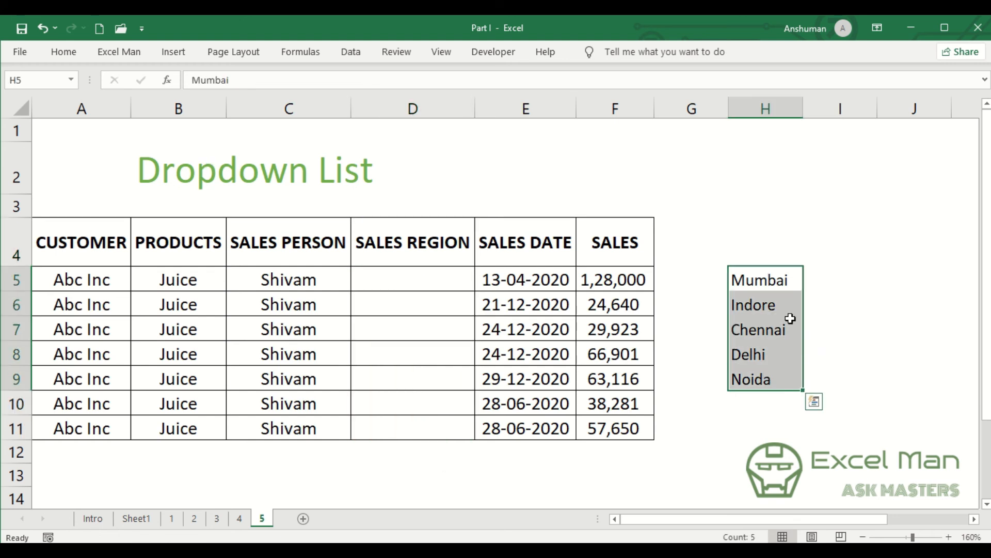
left_click(764, 271)
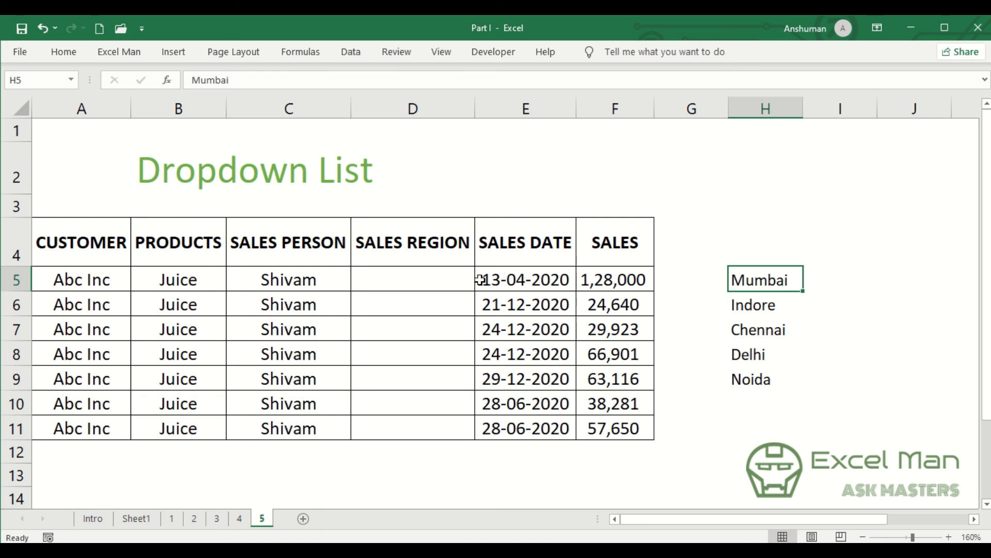
Open Data Validation for SALES REGION cell D5, move the dialog clear of the city list, and allow List entries
left_click(449, 278)
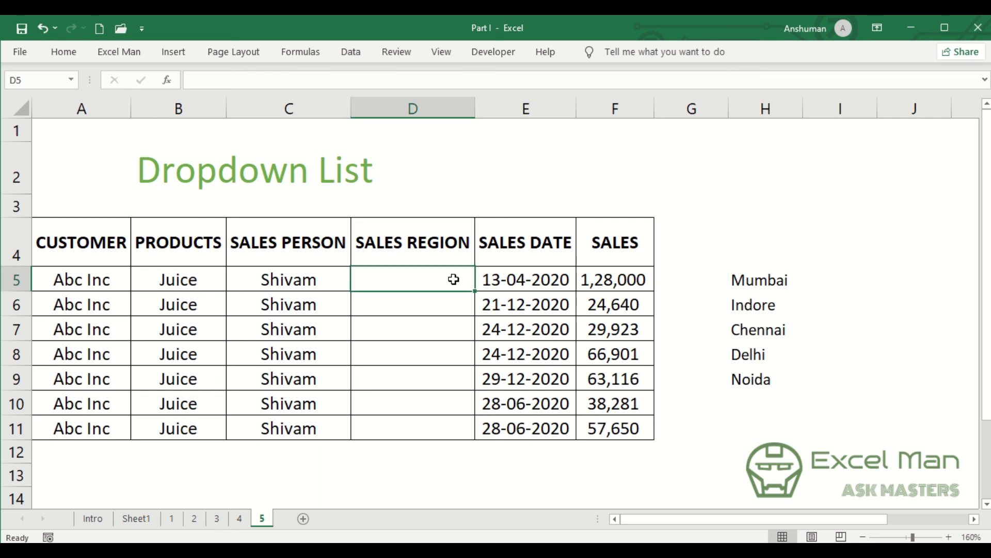
left_click(356, 50)
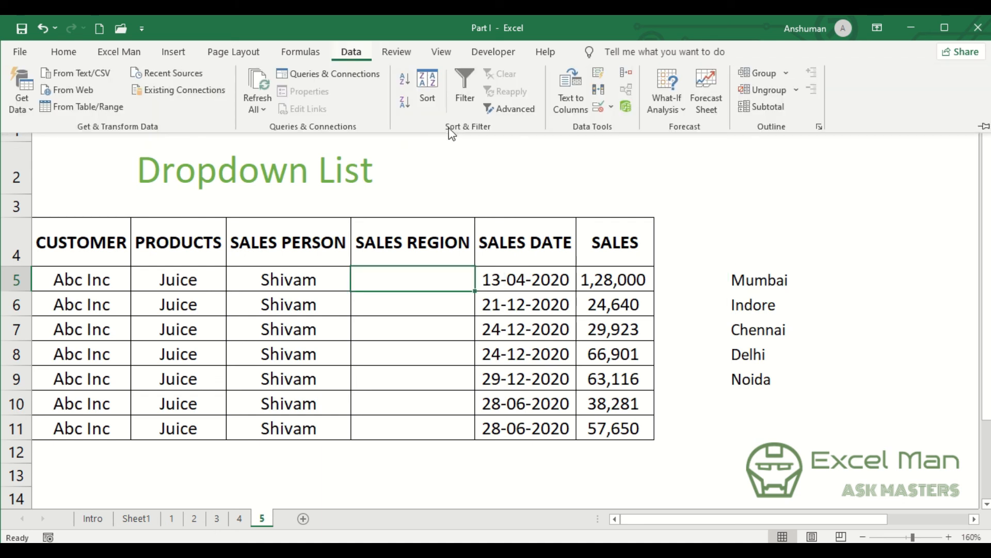
left_click(598, 108)
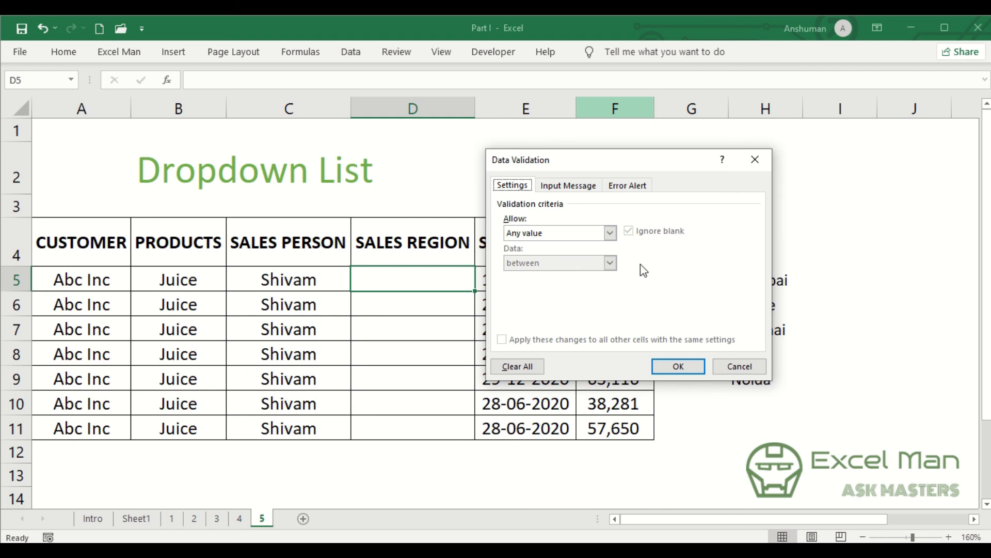
left_click_drag(598, 170, 252, 123)
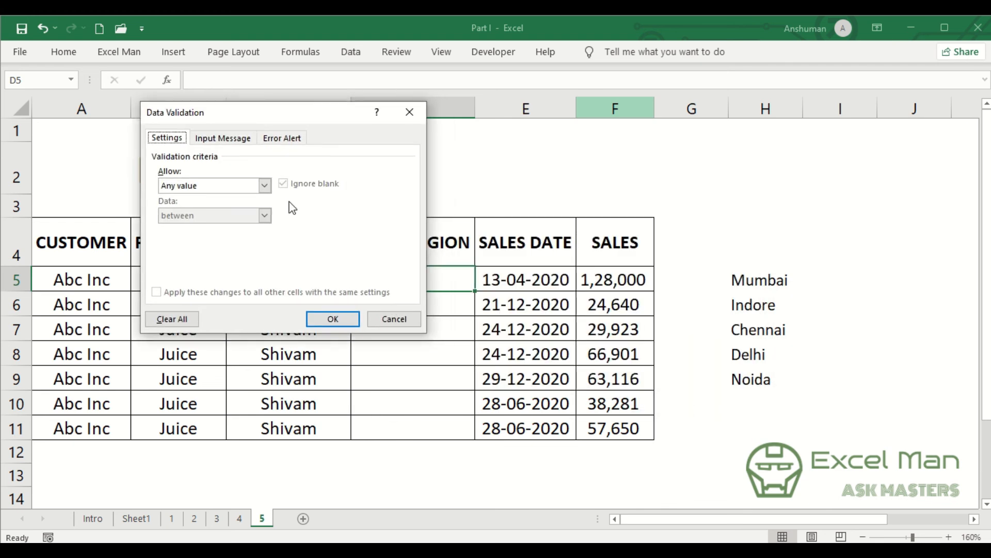
left_click(264, 186)
left_click(239, 227)
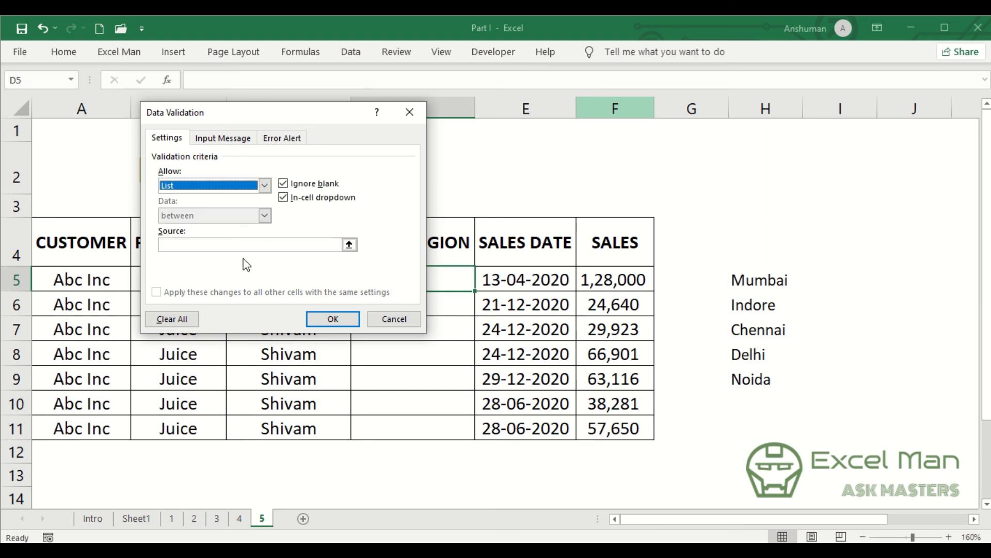
Use the cities in =$H$5:$H$9 as the list source and apply the validation to D5
left_click(287, 246)
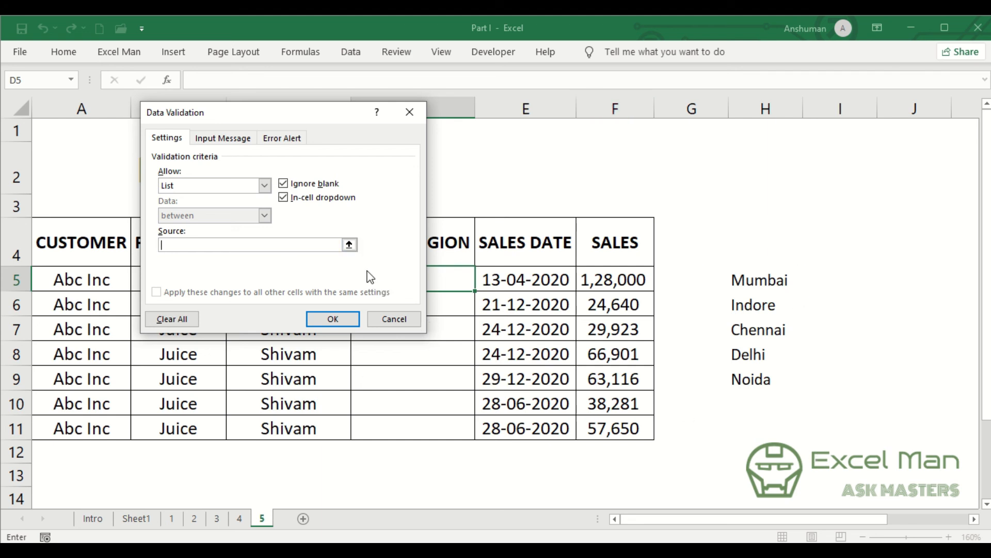
left_click(350, 244)
left_click_drag(751, 281, 759, 377)
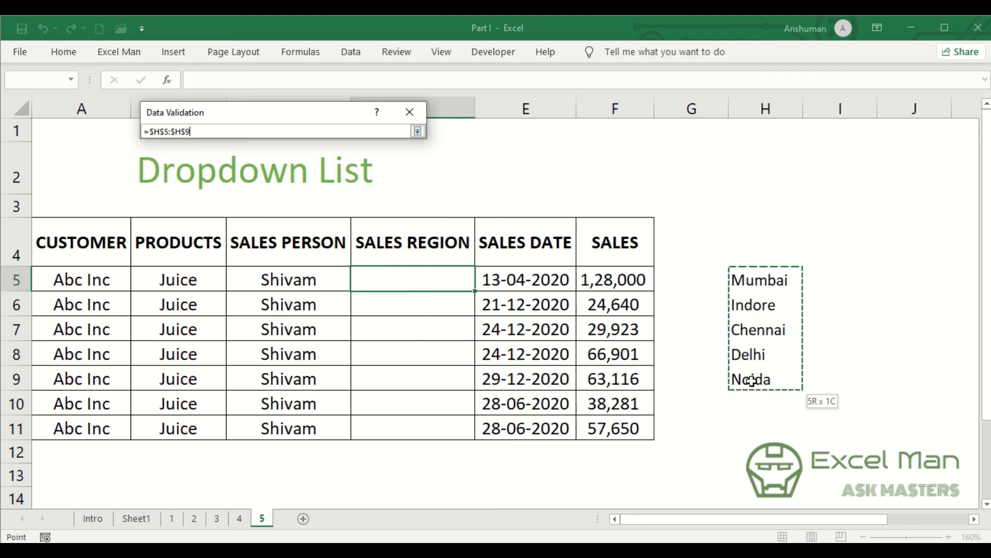
left_click(418, 132)
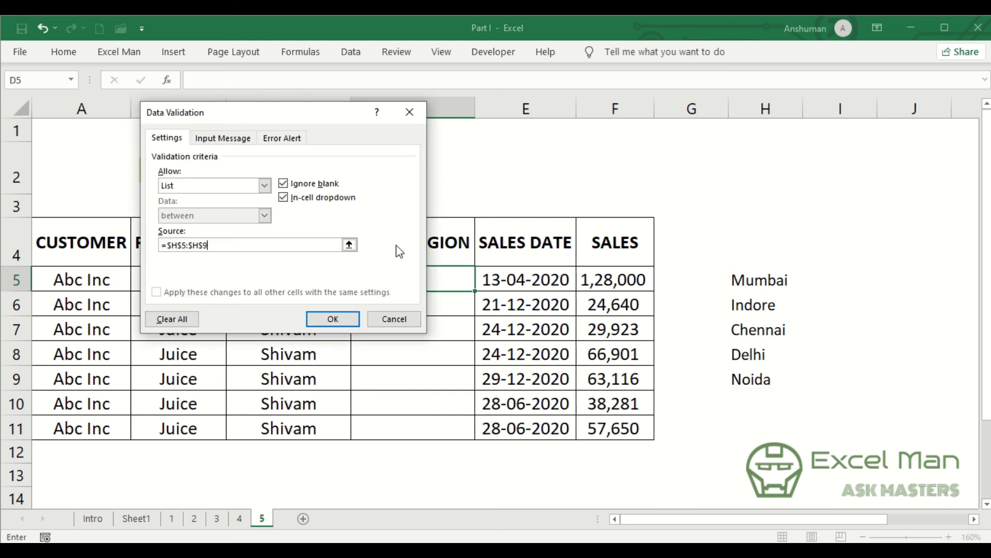
left_click(343, 324)
Test the dropdown in D5 by viewing its choices and trying to enter the unlisted values Mum and Bombay
left_click(482, 285)
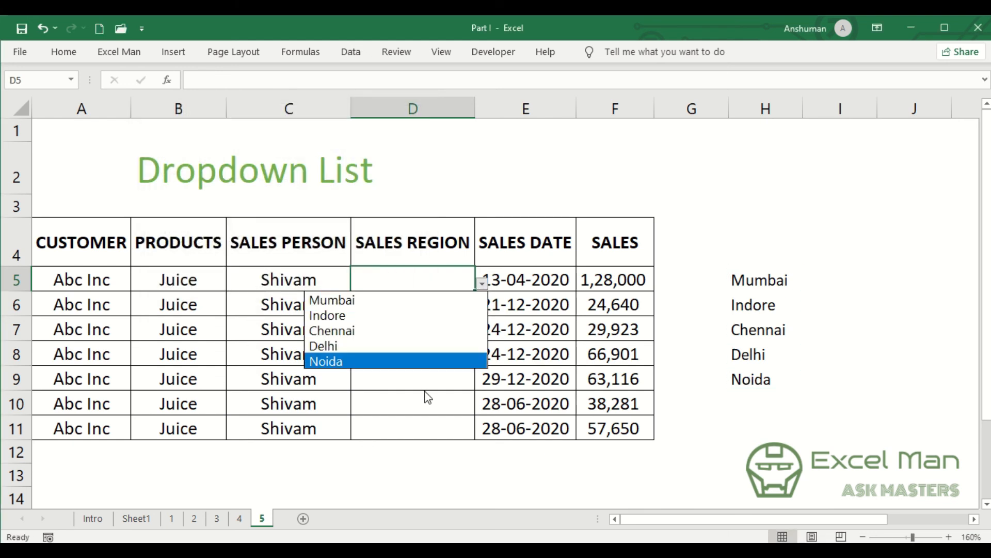
left_click(422, 281)
type("Mum")
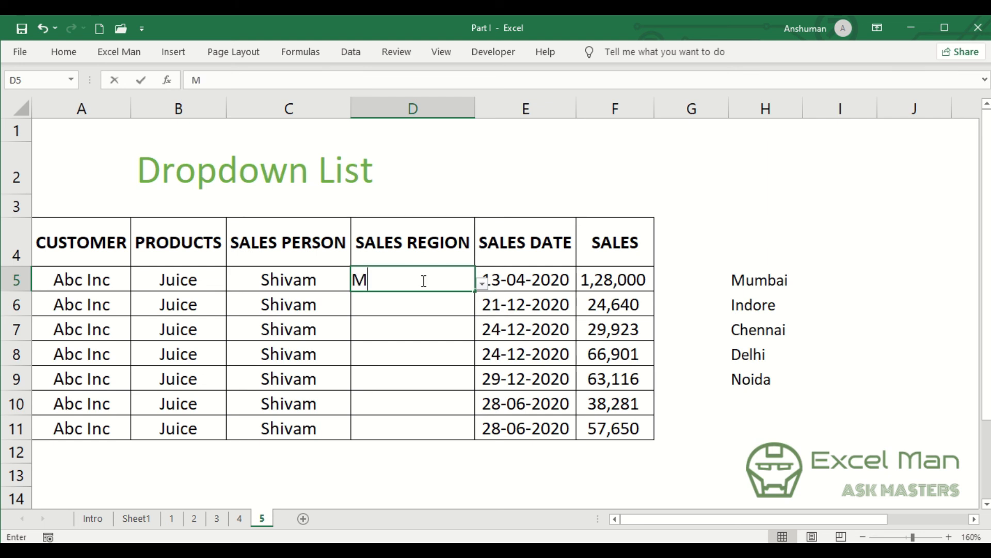
key("Return")
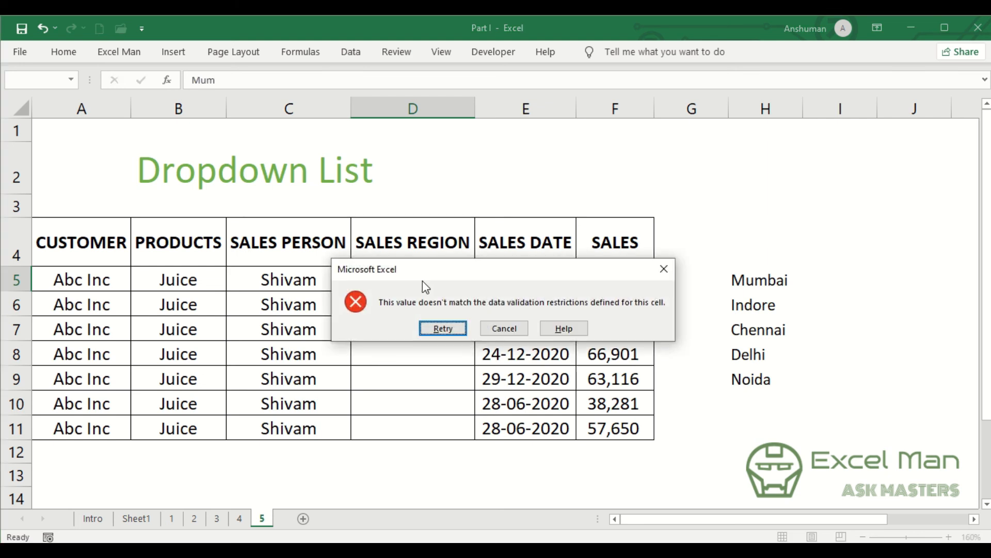
key("Escape")
type("Bombay")
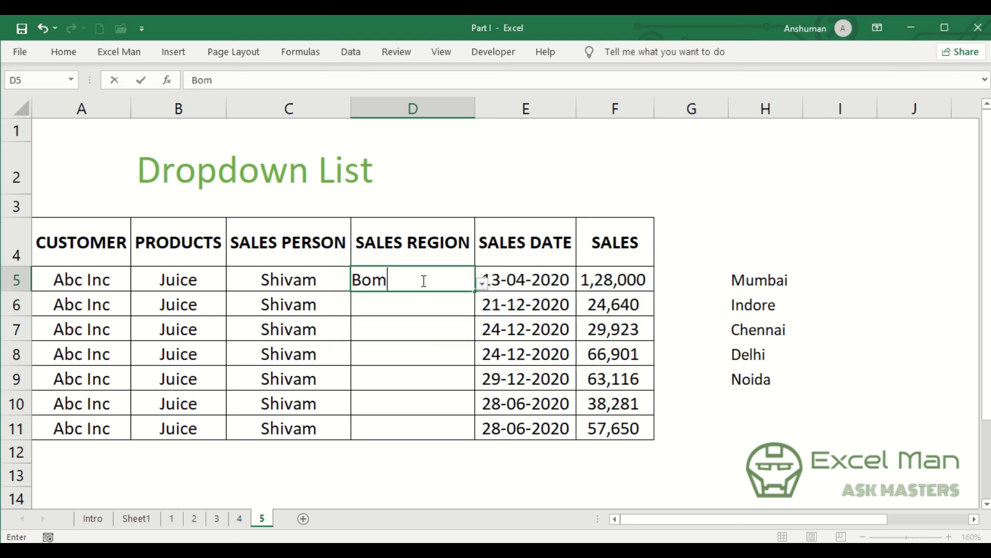
key("Return")
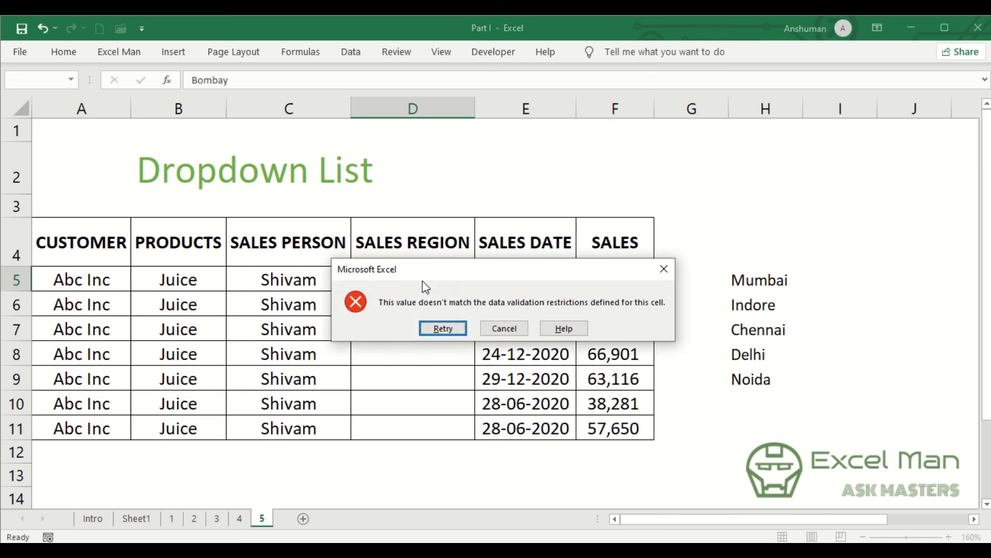
key("Escape")
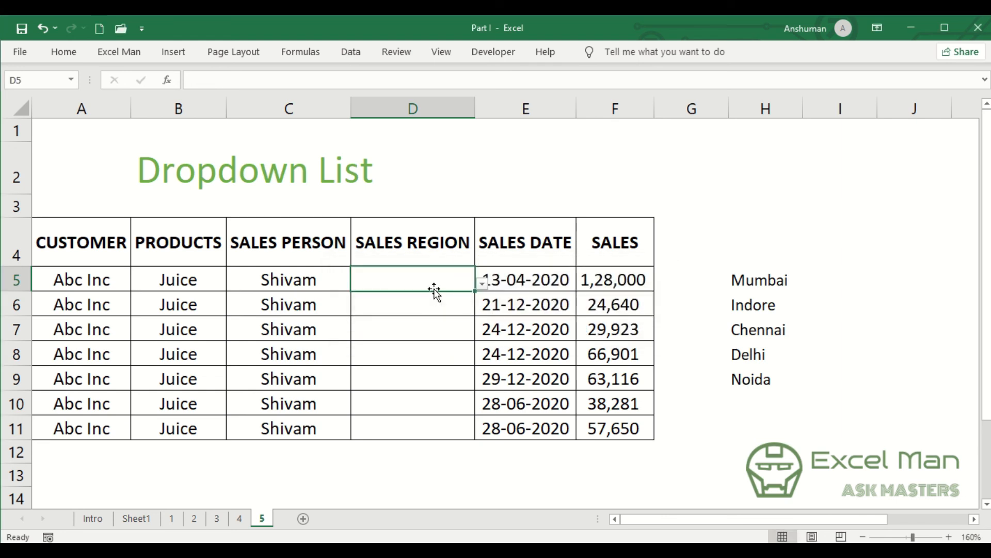
Copy D5 and paste only its validation onto the SALES REGION cells D5:D11 with Paste Special
key("ctrl+c")
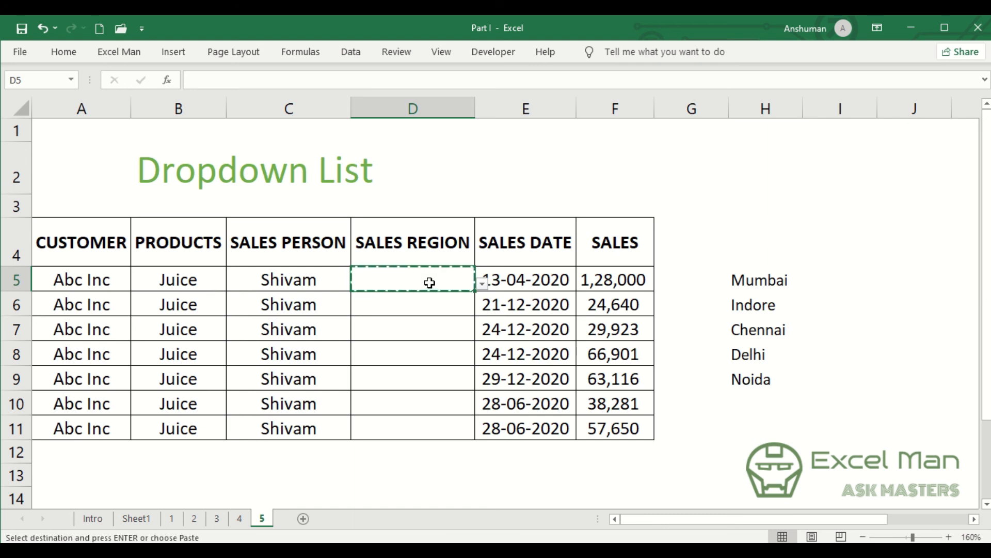
left_click_drag(429, 283, 412, 428)
right_click(403, 331)
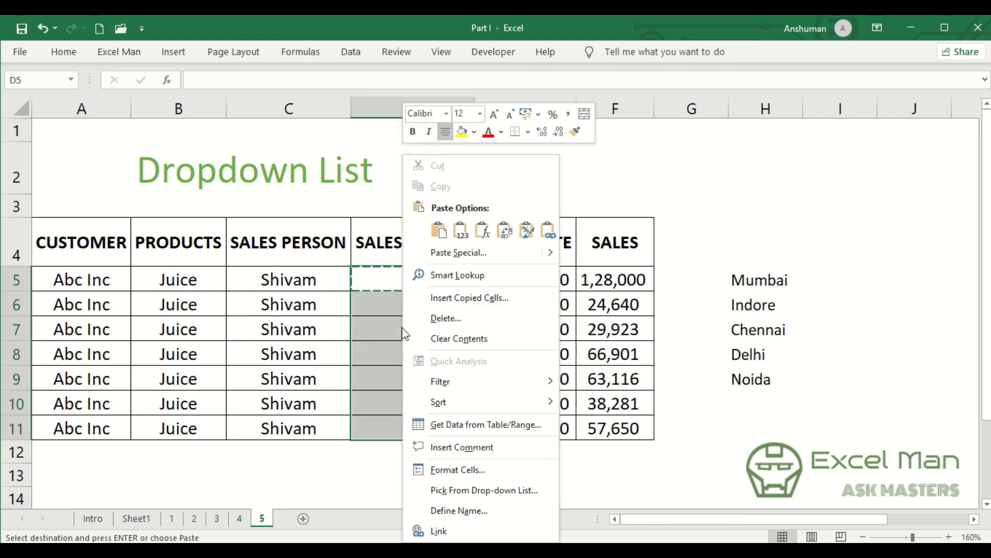
left_click(456, 252)
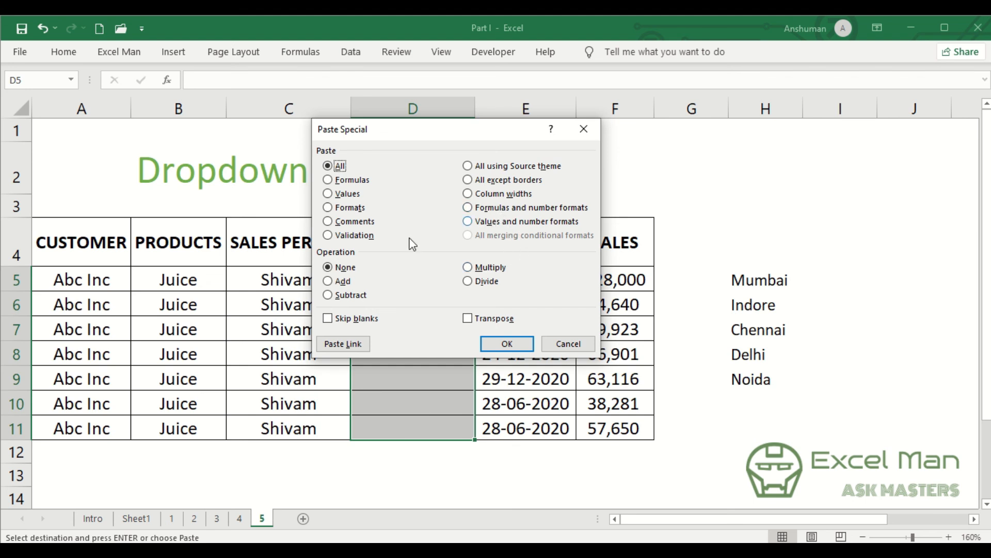
left_click(357, 236)
left_click(506, 343)
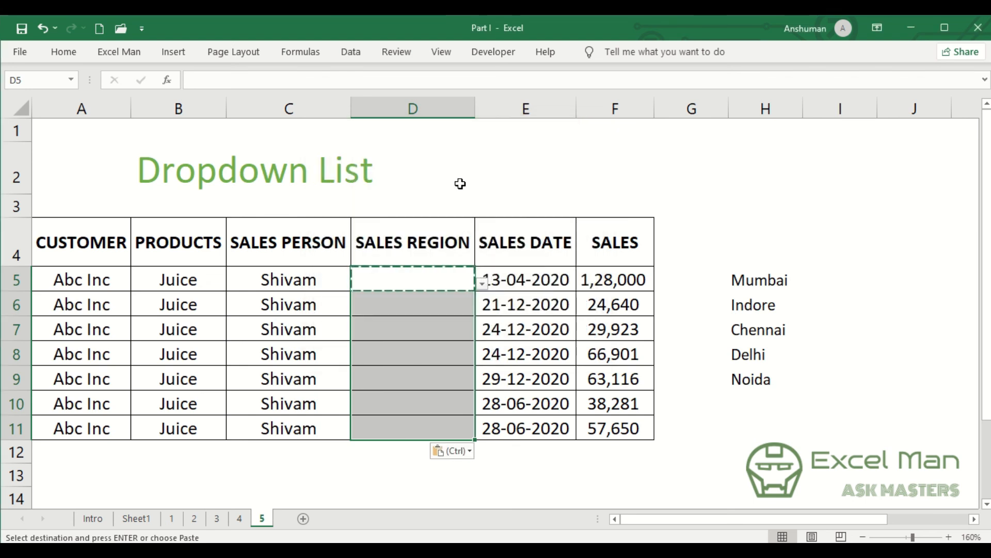
Check the dropdown choices in D6 and D8, cancel the copy mode, and review the source list in H5:H9
mouse_move(437, 18)
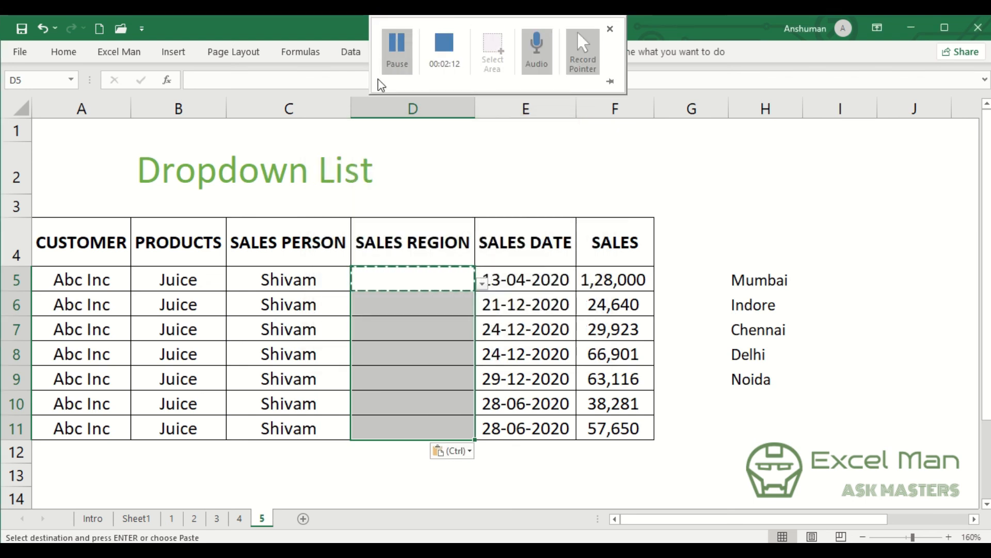
left_click(413, 305)
left_click(482, 309)
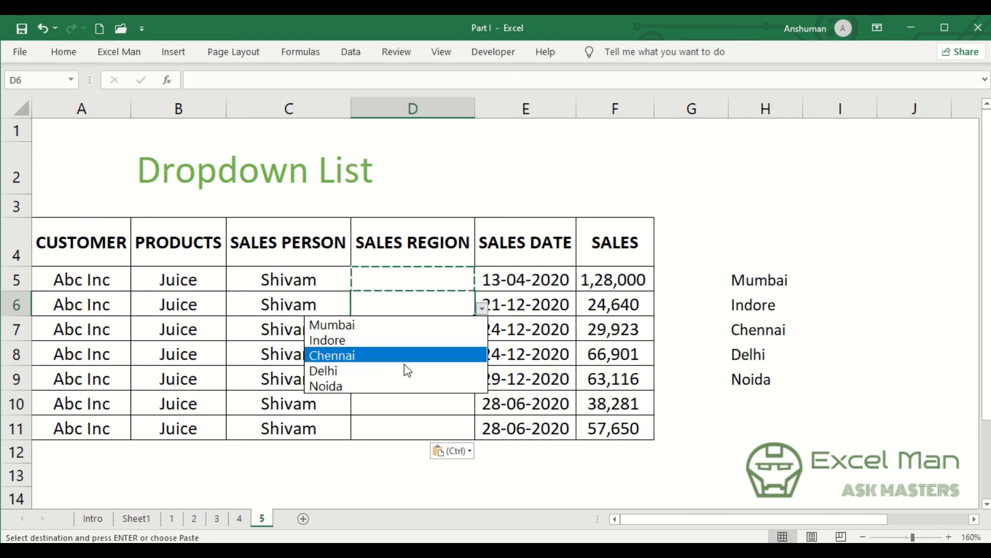
left_click(417, 355)
left_click(482, 358)
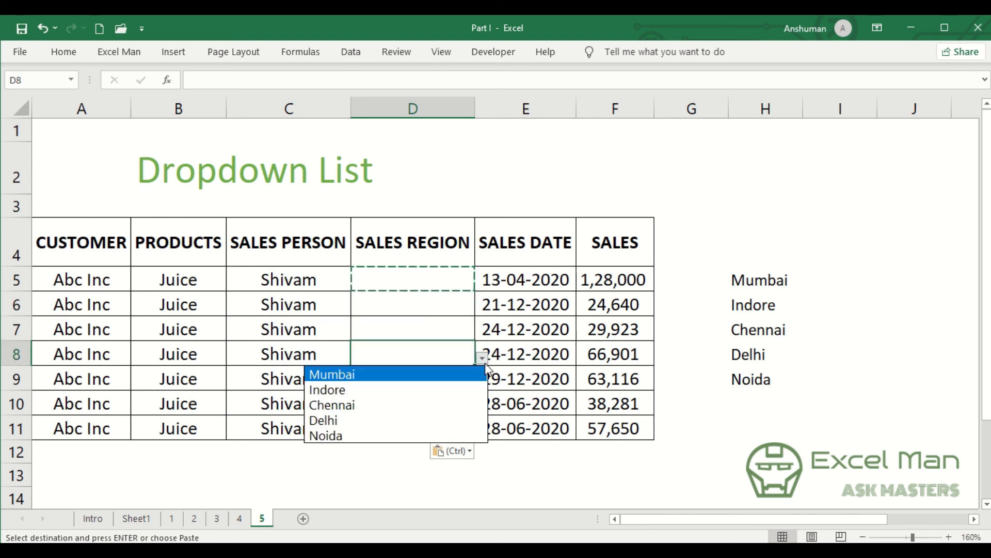
left_click(411, 308)
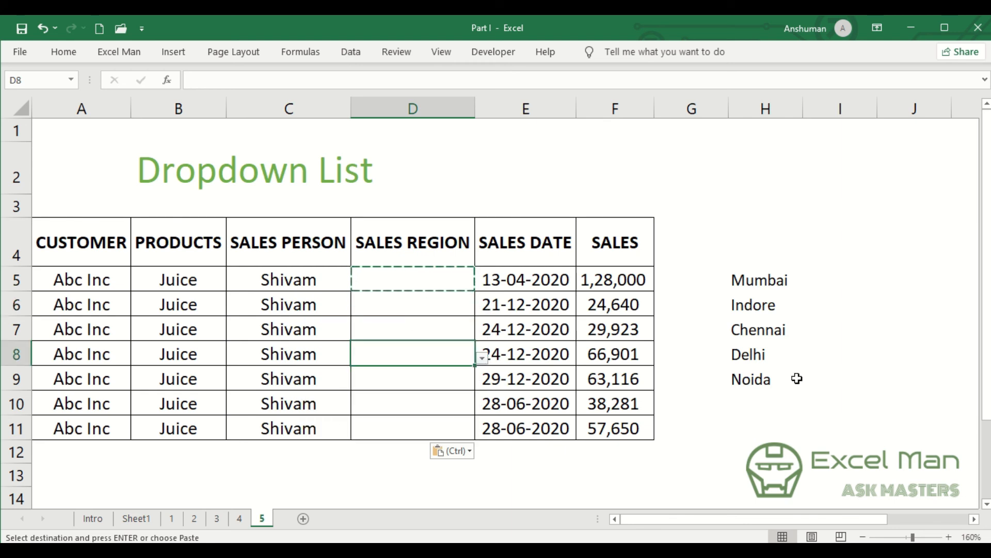
key("Escape")
left_click_drag(755, 279, 753, 379)
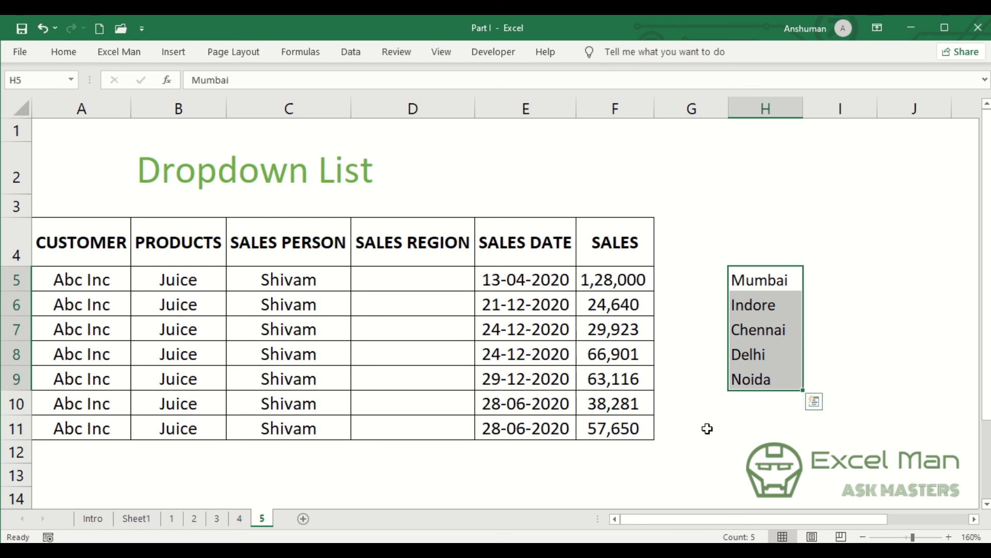
left_click(707, 429)
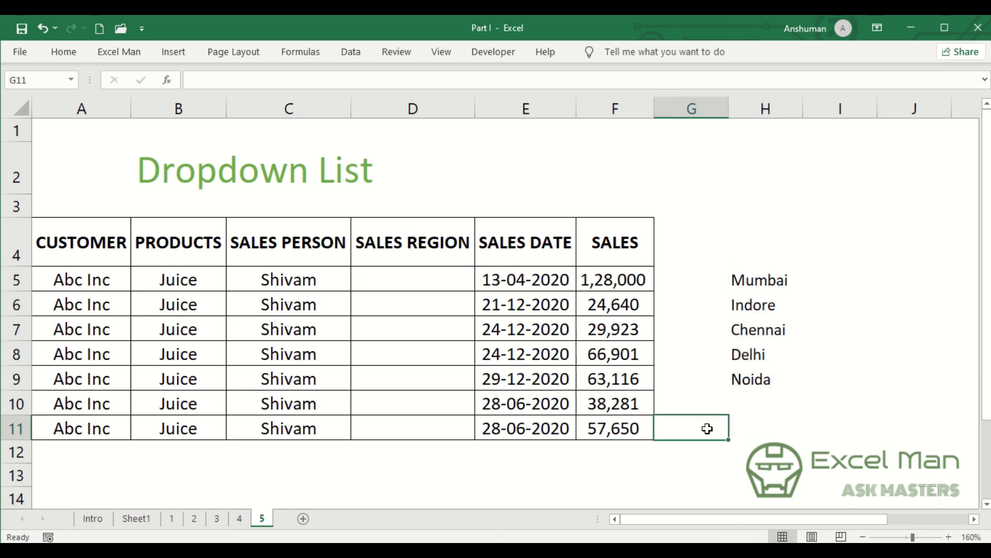